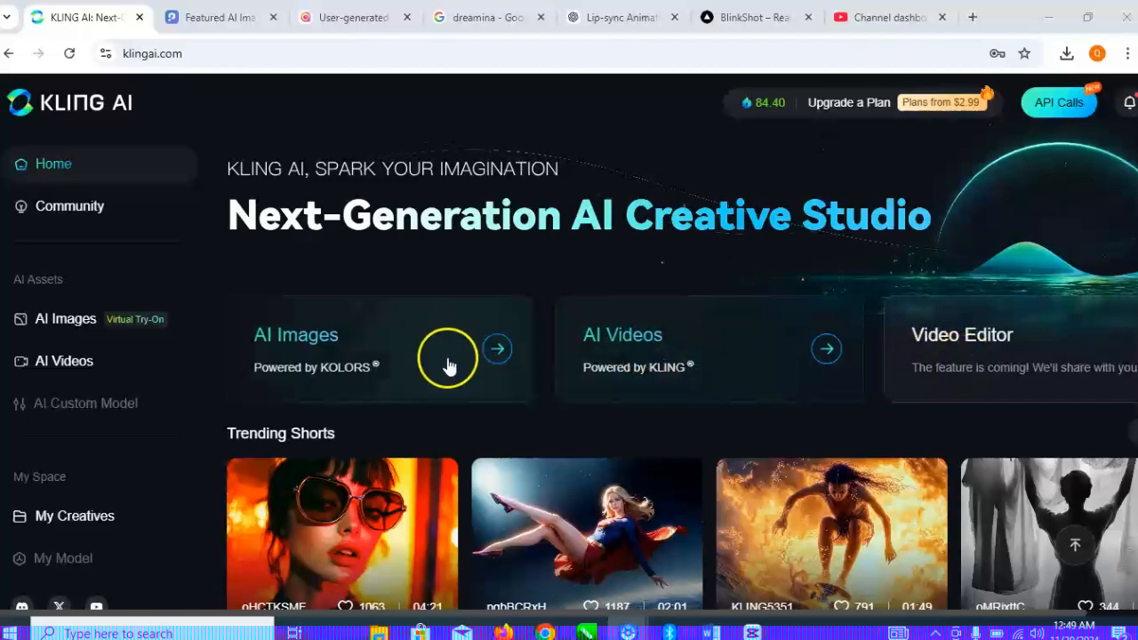
- Open the AI Images generator from the Kling AI home page
{"action": "scroll", "coordinate": [448, 355], "scroll_direction": "down", "scroll_amount": 2}
{"action": "scroll", "coordinate": [863, 483], "scroll_direction": "down", "scroll_amount": 4}
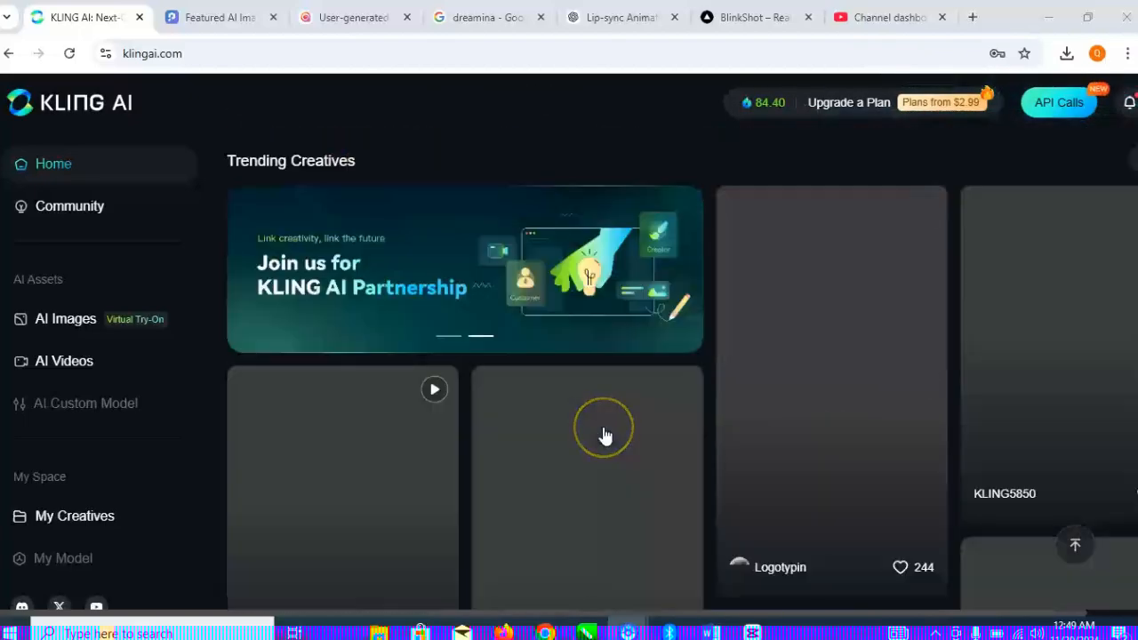
{"action": "scroll", "coordinate": [604, 435], "scroll_direction": "up", "scroll_amount": 1}
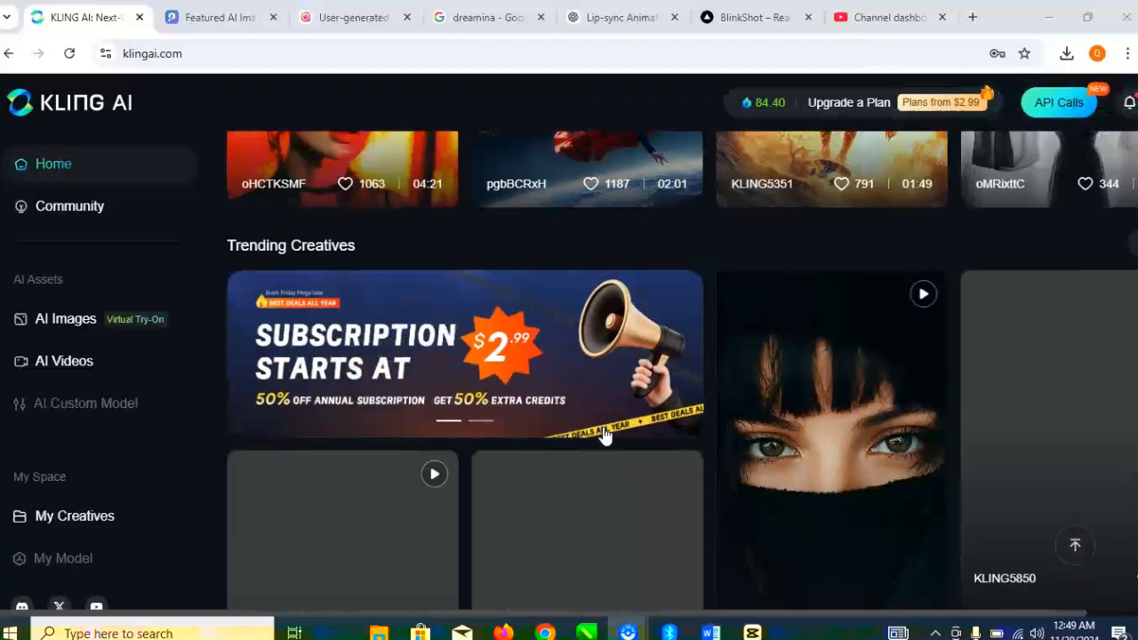
{"action": "scroll", "coordinate": [604, 435], "scroll_direction": "down", "scroll_amount": 3}
{"action": "scroll", "coordinate": [603, 435], "scroll_direction": "up", "scroll_amount": 7}
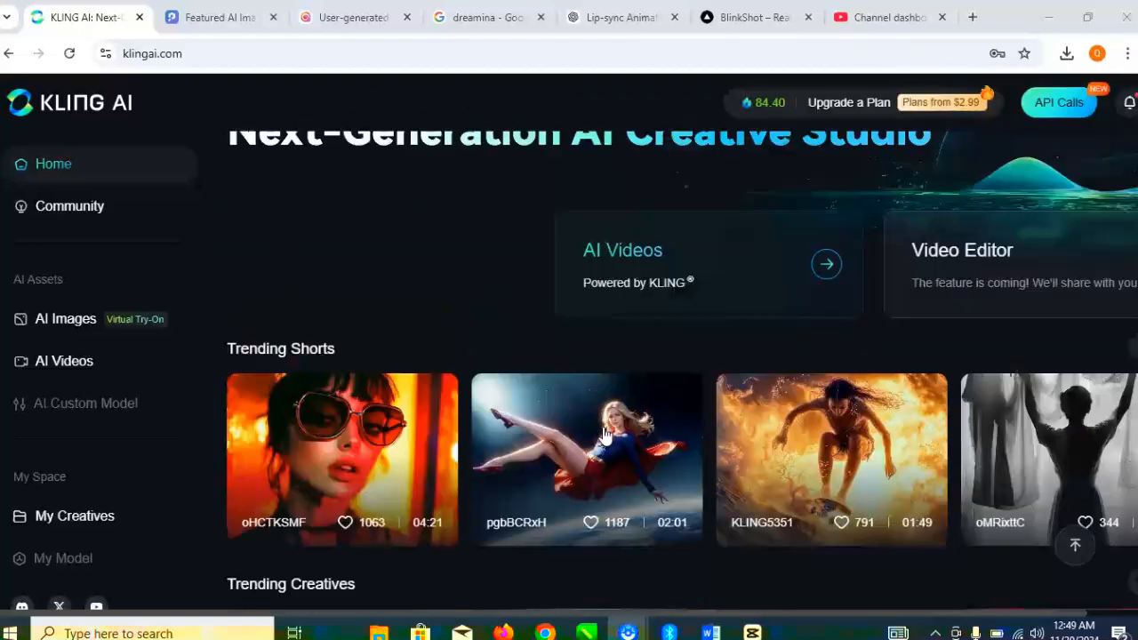
{"action": "scroll", "coordinate": [604, 434], "scroll_direction": "up", "scroll_amount": 1}
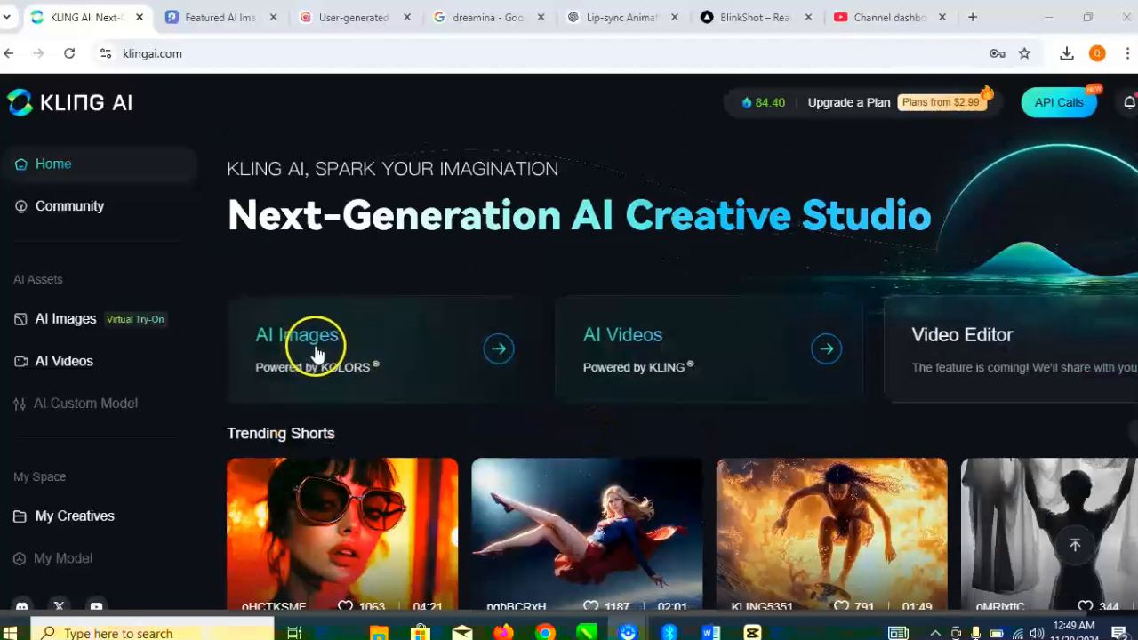
{"action": "left_click", "coordinate": [346, 353]}
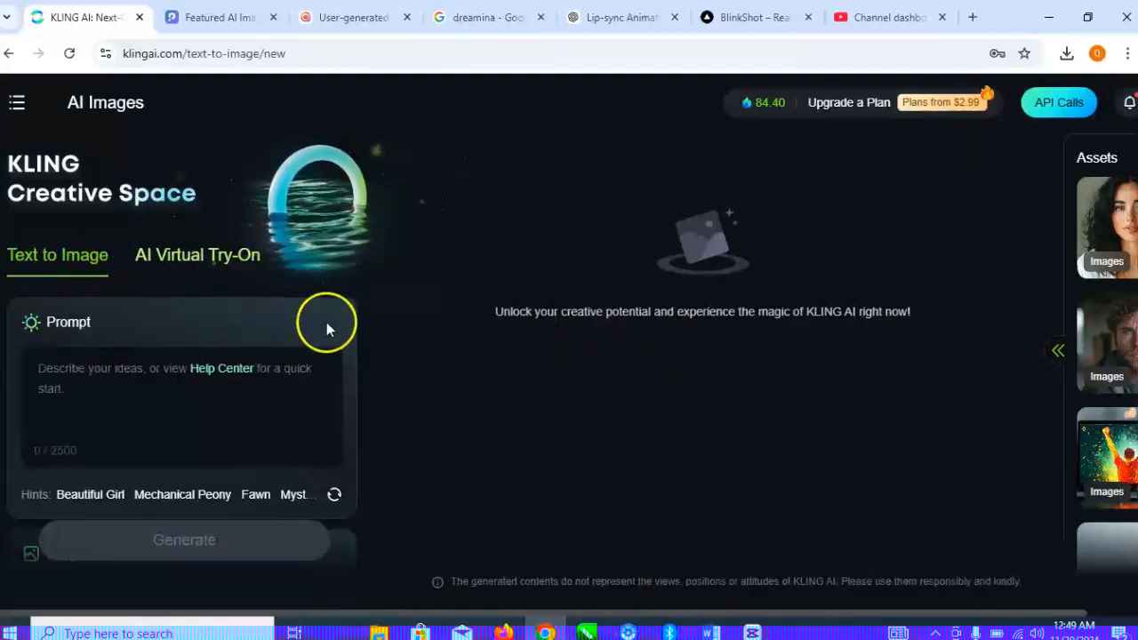
- Set the image aspect ratio to 16:9 and the generating count to 3
{"action": "scroll", "coordinate": [327, 322], "scroll_direction": "down", "scroll_amount": 1}
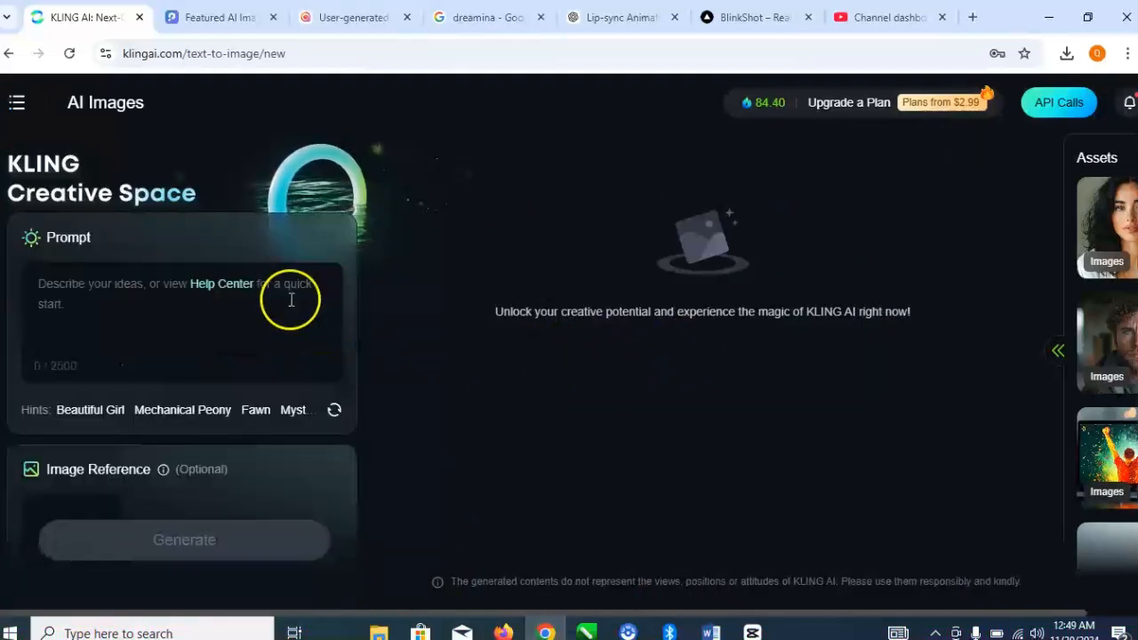
{"action": "left_click", "coordinate": [97, 297]}
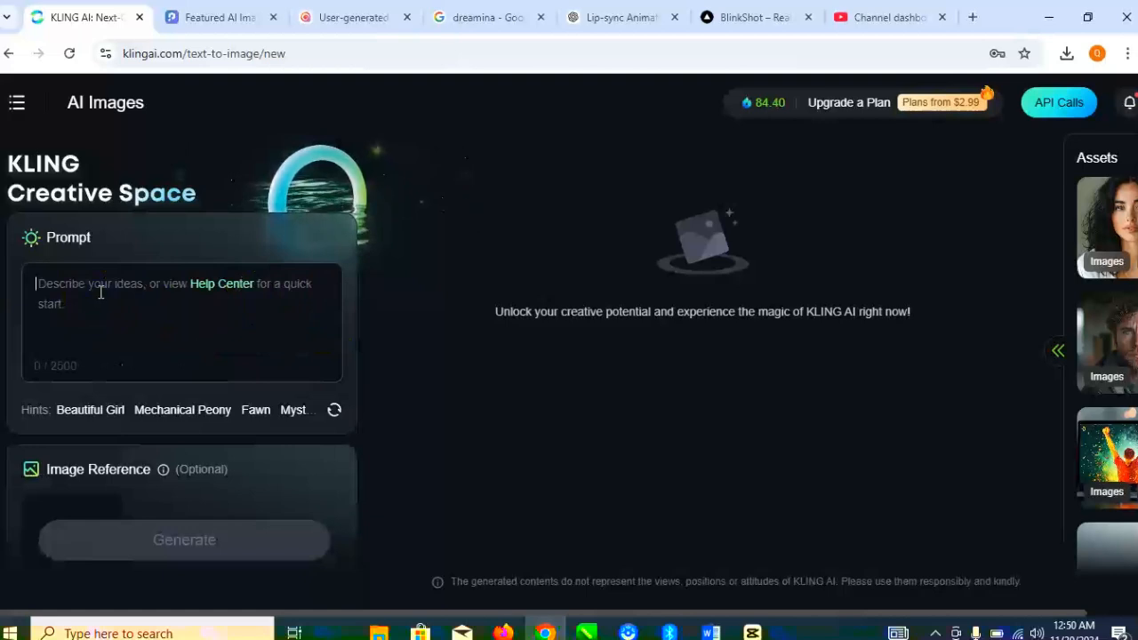
{"action": "scroll", "coordinate": [100, 292], "scroll_direction": "down", "scroll_amount": 3}
{"action": "left_click", "coordinate": [103, 280]}
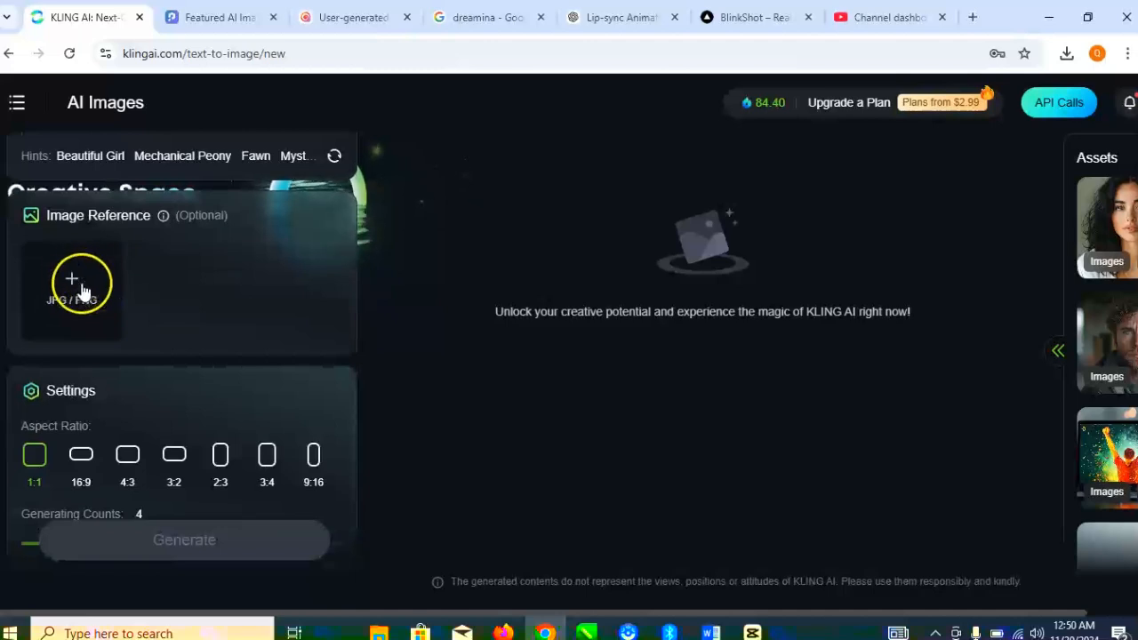
{"action": "scroll", "coordinate": [206, 304], "scroll_direction": "down", "scroll_amount": 1}
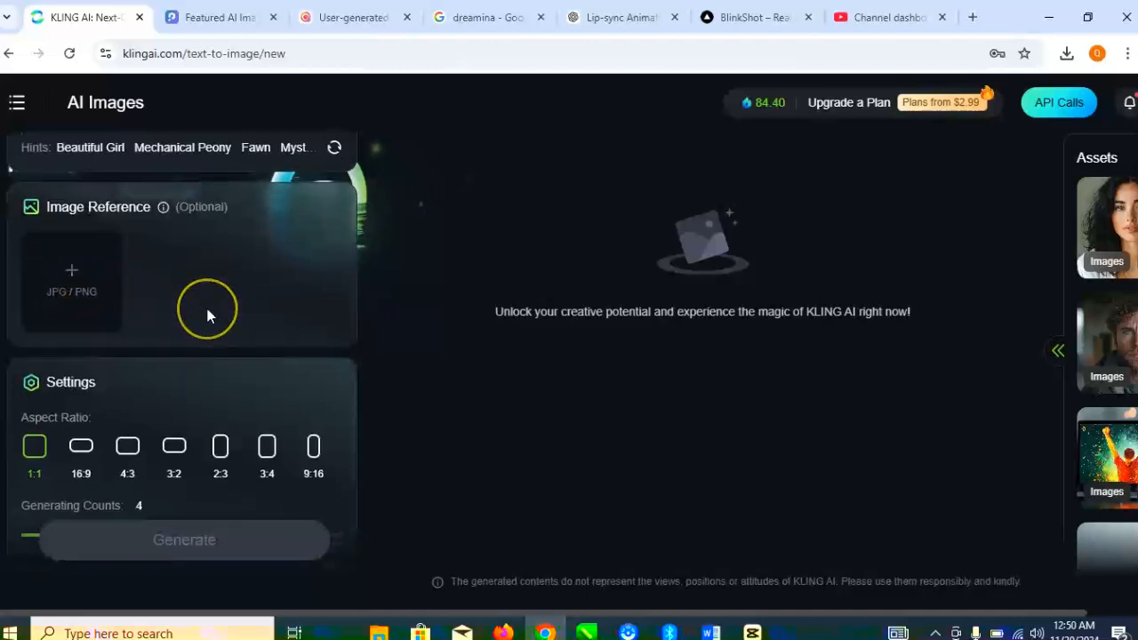
{"action": "scroll", "coordinate": [205, 307], "scroll_direction": "up", "scroll_amount": 3}
{"action": "scroll", "coordinate": [133, 258], "scroll_direction": "up", "scroll_amount": 2}
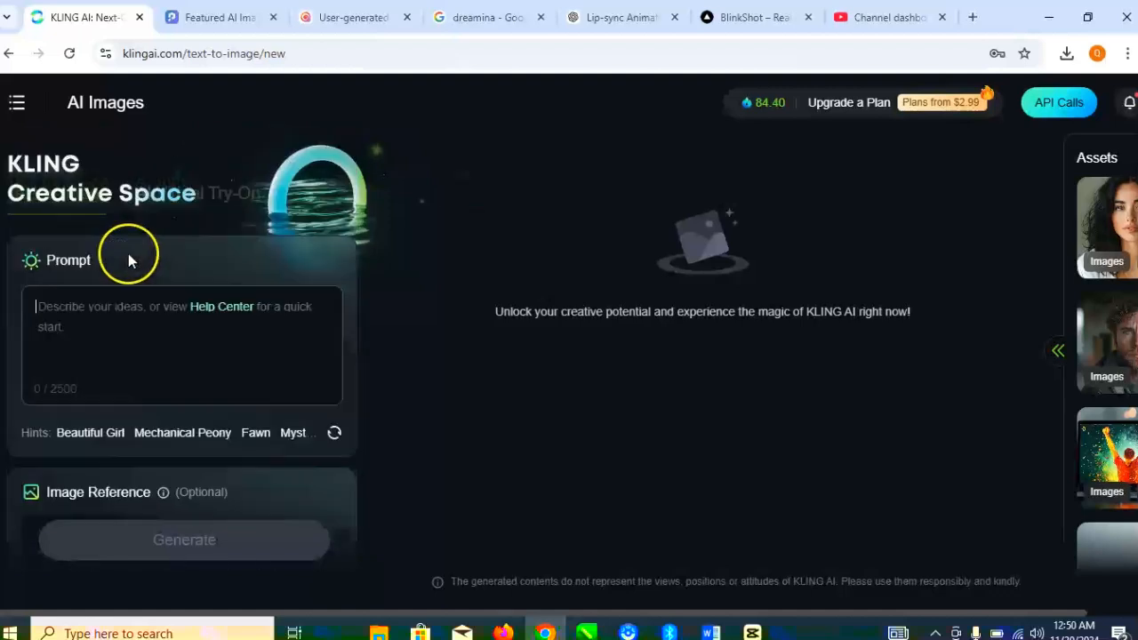
{"action": "scroll", "coordinate": [170, 332], "scroll_direction": "down", "scroll_amount": 2}
{"action": "scroll", "coordinate": [171, 332], "scroll_direction": "down", "scroll_amount": 2}
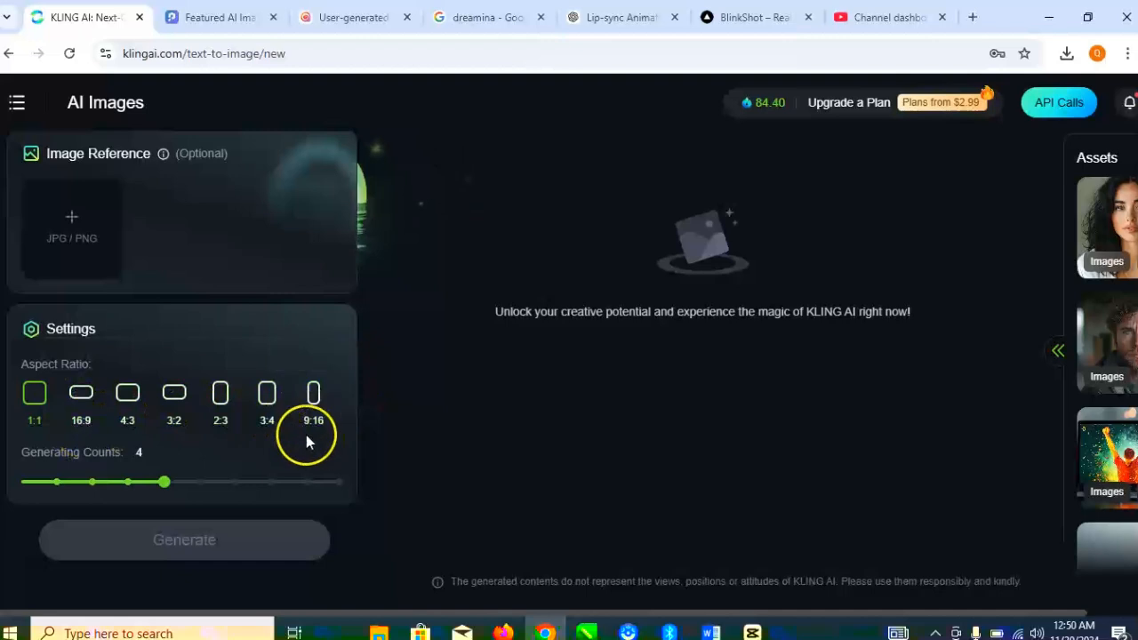
{"action": "left_click", "coordinate": [85, 408]}
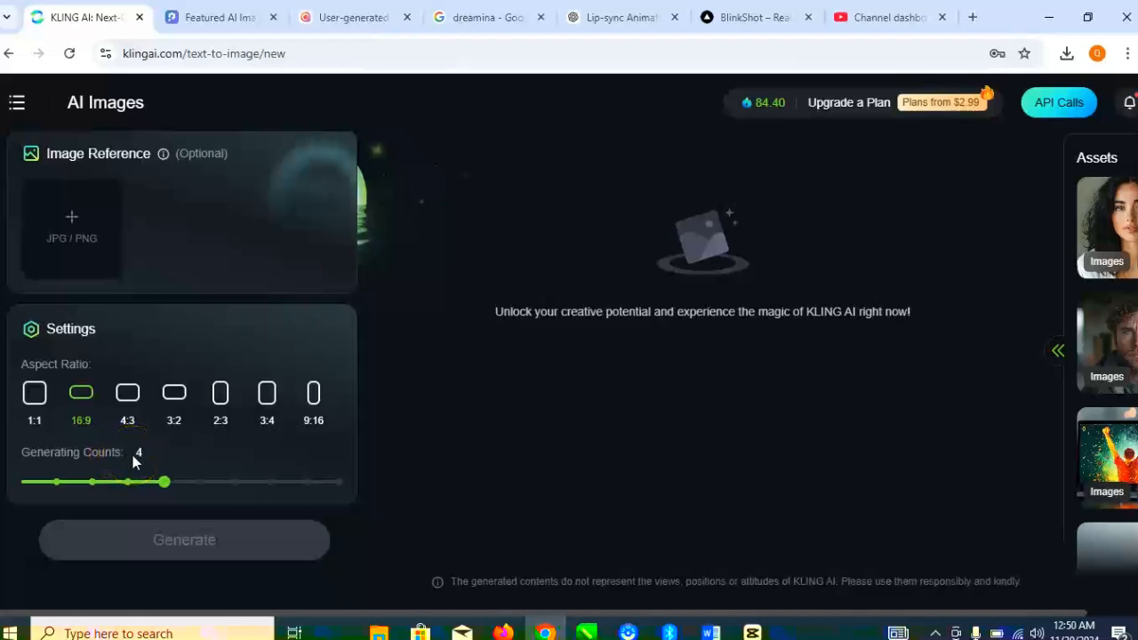
{"action": "left_click_drag", "start_coordinate": [133, 481], "coordinate": [127, 482]}
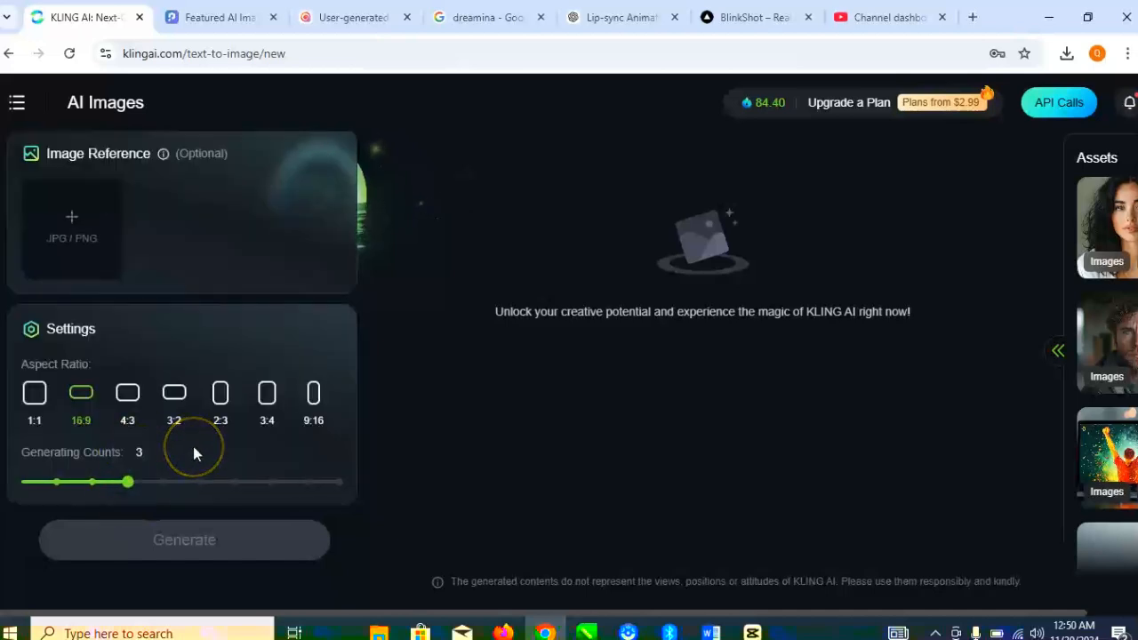
- Switch to ChatGPT and open the Lip-sync Animation Guide chat
{"action": "scroll", "coordinate": [193, 452], "scroll_direction": "up", "scroll_amount": 2}
{"action": "scroll", "coordinate": [195, 453], "scroll_direction": "up", "scroll_amount": 2}
{"action": "left_click", "coordinate": [127, 355]}
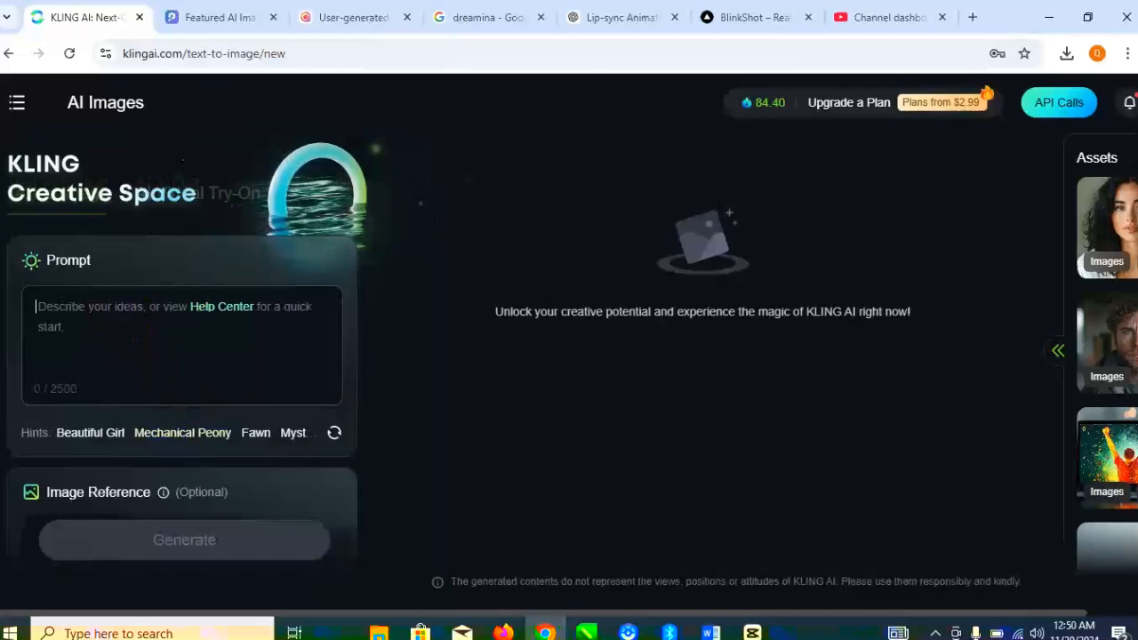
{"action": "left_click", "coordinate": [616, 19]}
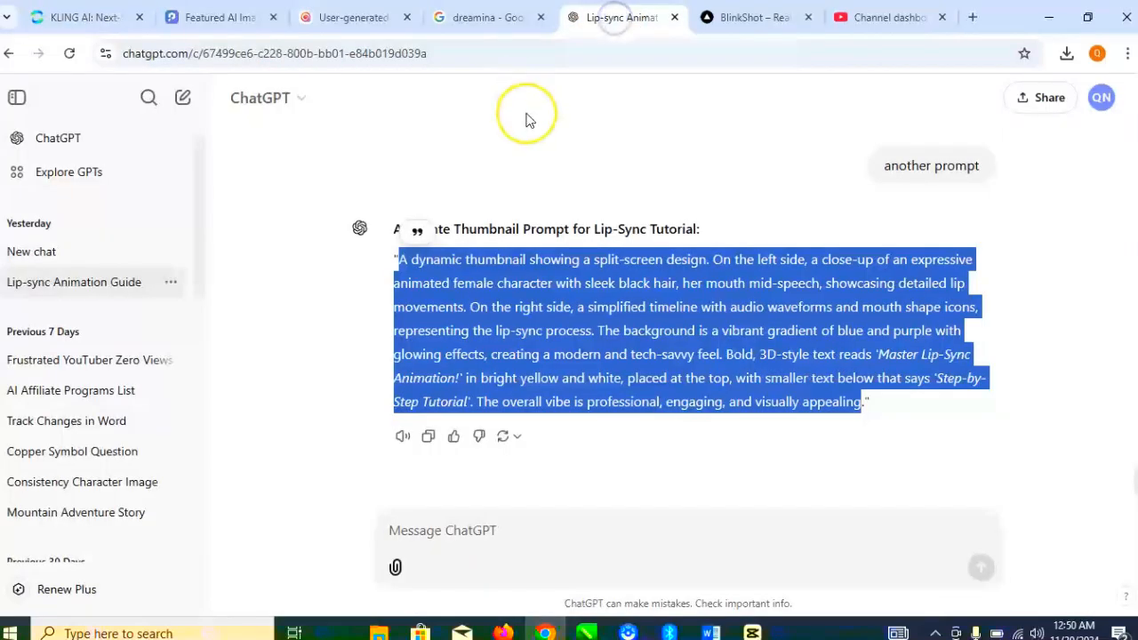
{"action": "left_click", "coordinate": [57, 286]}
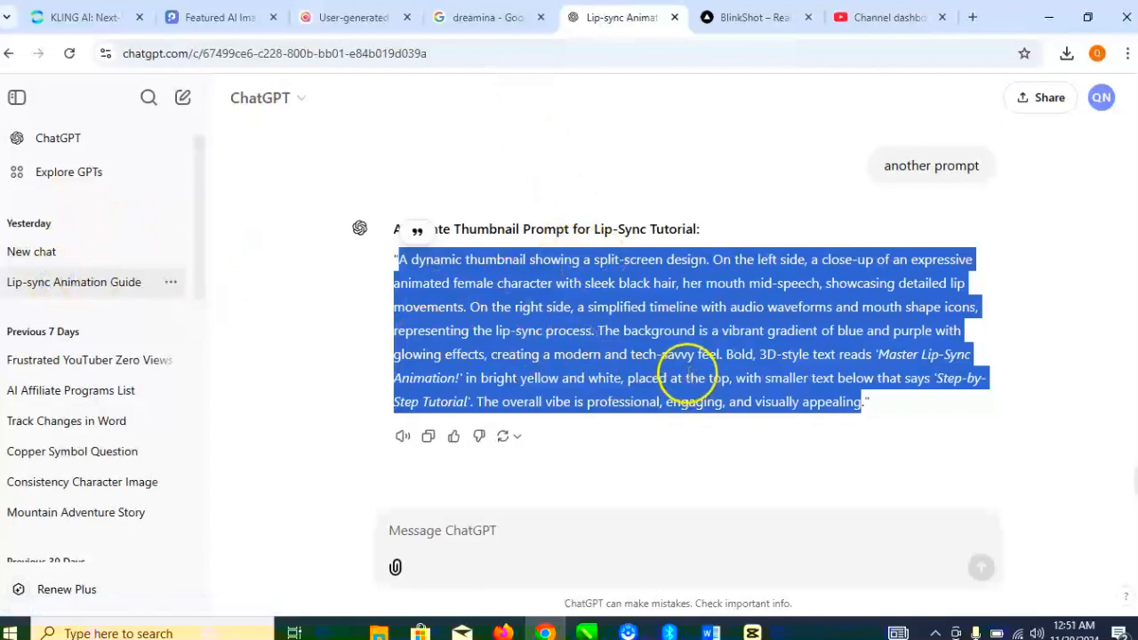
- Find the character prompt beginning "A young professional woman" in the chat and copy its full text without the quotation marks
{"action": "scroll", "coordinate": [676, 378], "scroll_direction": "up", "scroll_amount": 10}
{"action": "scroll", "coordinate": [688, 372], "scroll_direction": "up", "scroll_amount": 15}
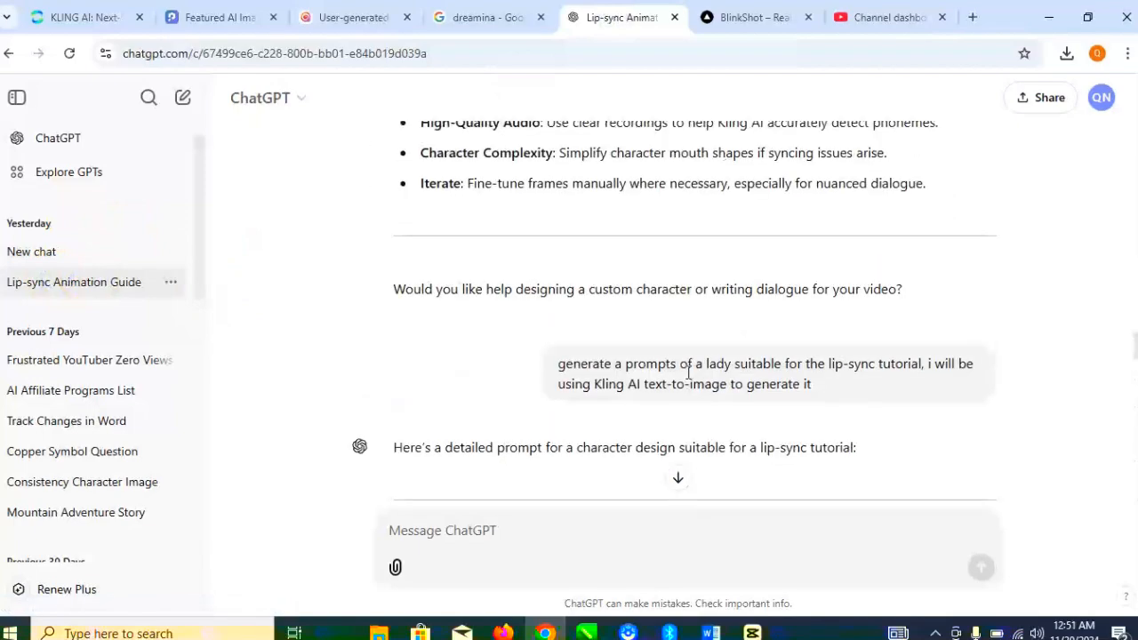
{"action": "scroll", "coordinate": [688, 372], "scroll_direction": "up", "scroll_amount": 5}
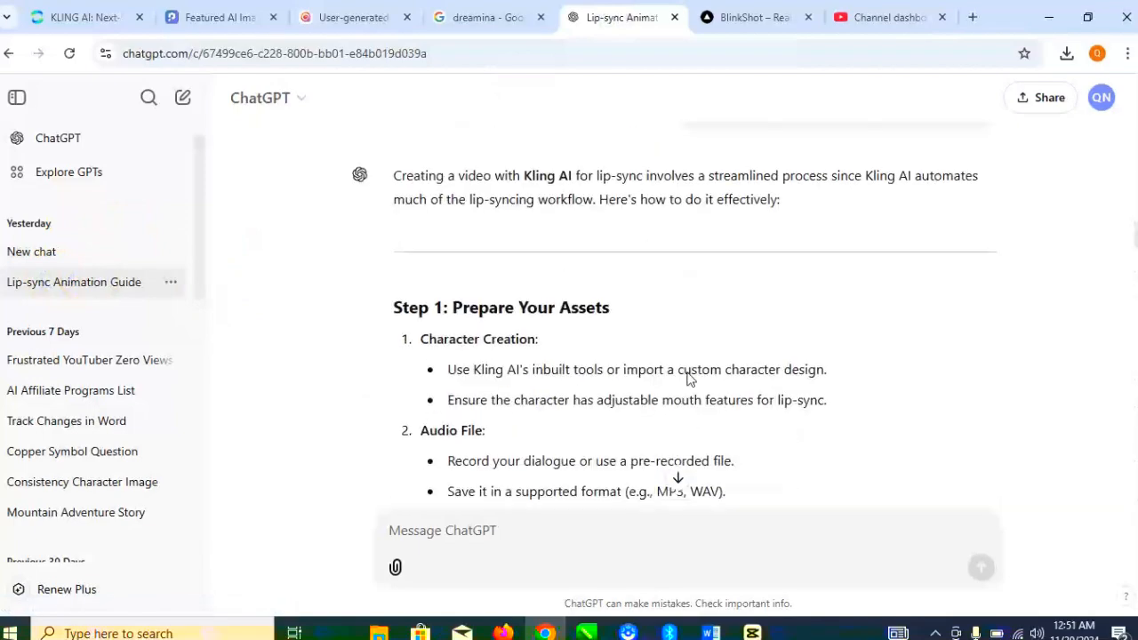
{"action": "scroll", "coordinate": [688, 379], "scroll_direction": "down", "scroll_amount": 20}
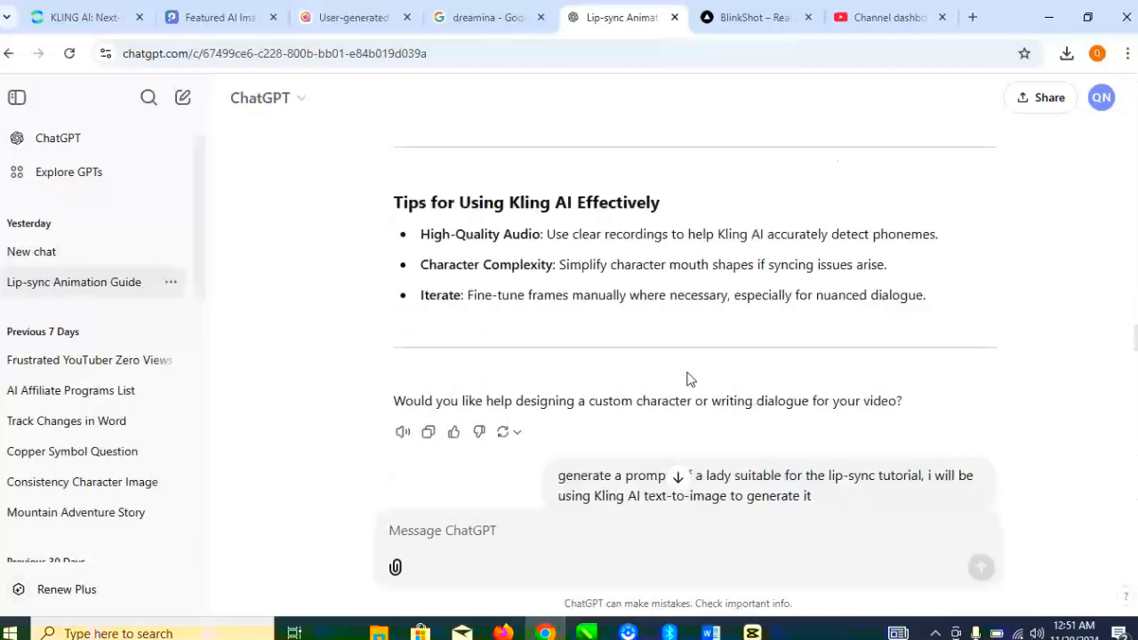
{"action": "scroll", "coordinate": [687, 379], "scroll_direction": "up", "scroll_amount": 1}
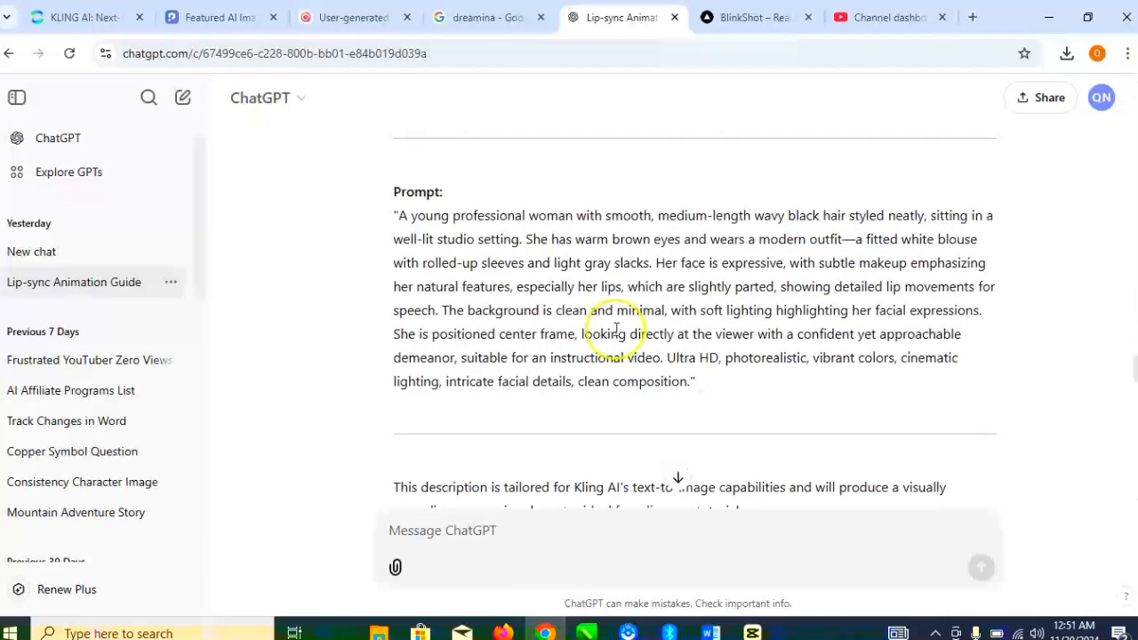
{"action": "left_click_drag", "start_coordinate": [396, 215], "coordinate": [741, 382]}
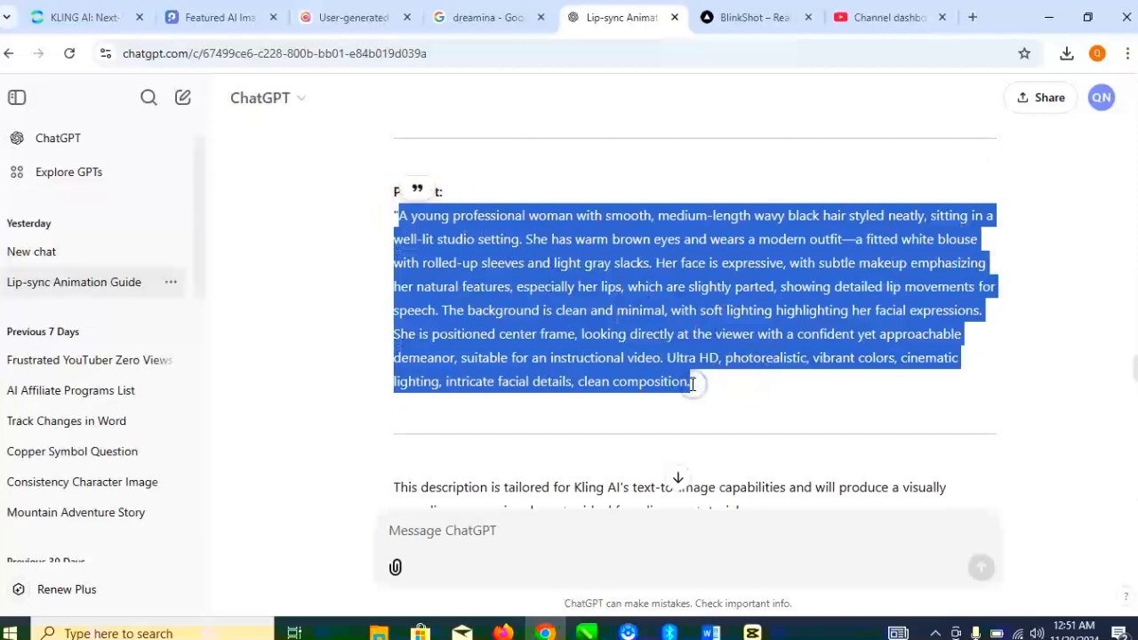
- Return to Kling AI and paste the copied character description as the text-to-image prompt
{"action": "left_click", "coordinate": [89, 17]}
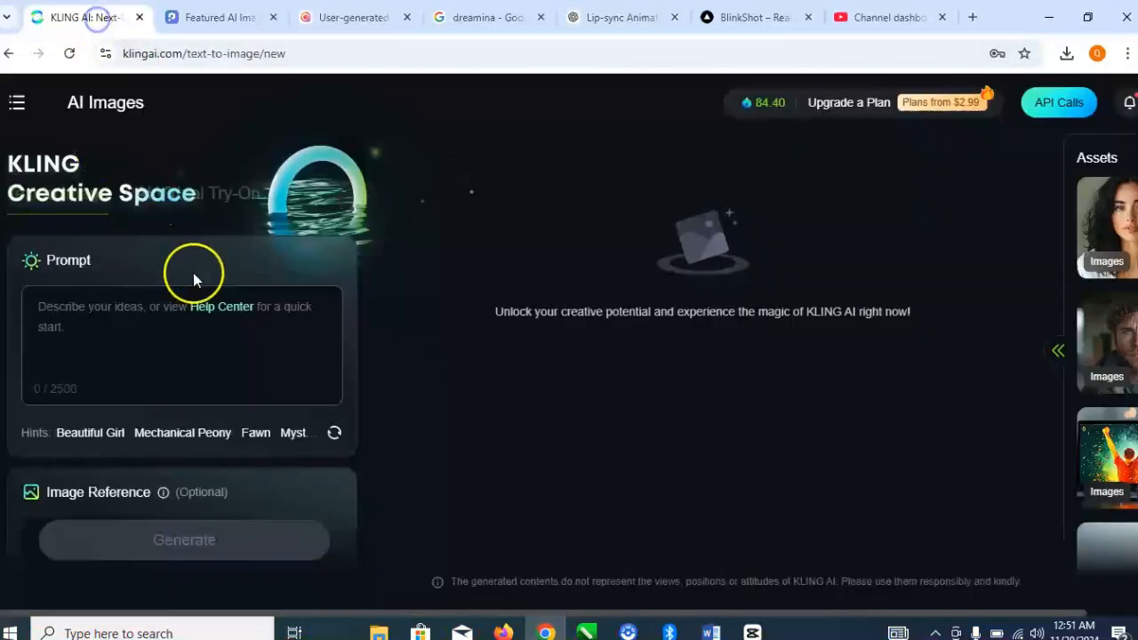
{"action": "left_click", "coordinate": [151, 306]}
{"action": "key", "text": "ctrl+v"}
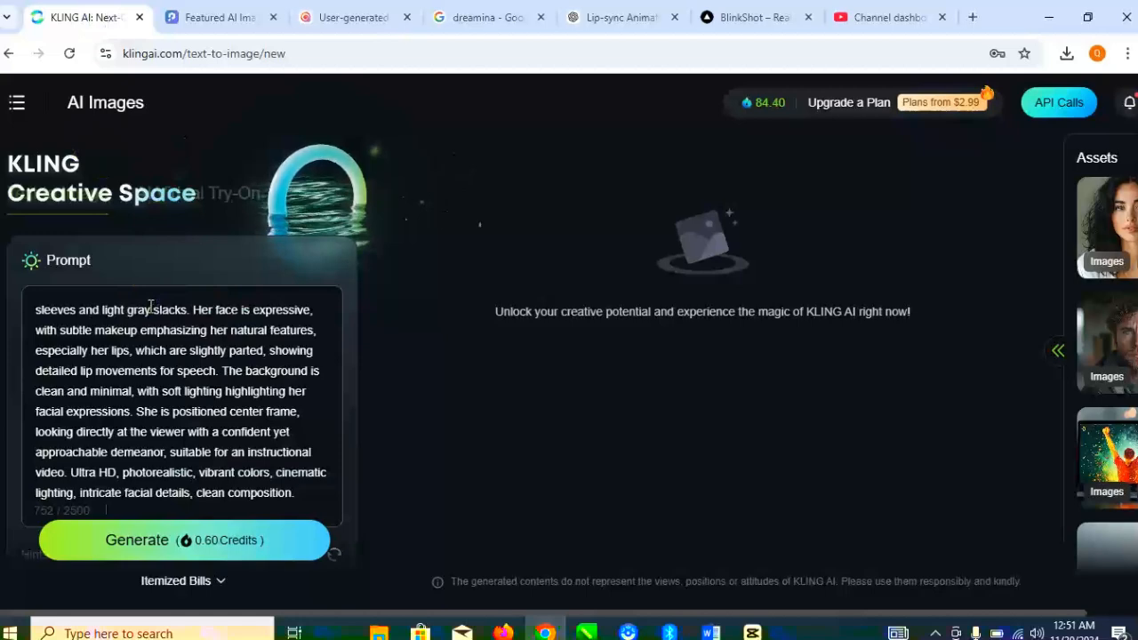
- Review the pasted prompt and generate the images with the chosen settings
{"action": "scroll", "coordinate": [151, 306], "scroll_direction": "up", "scroll_amount": 2}
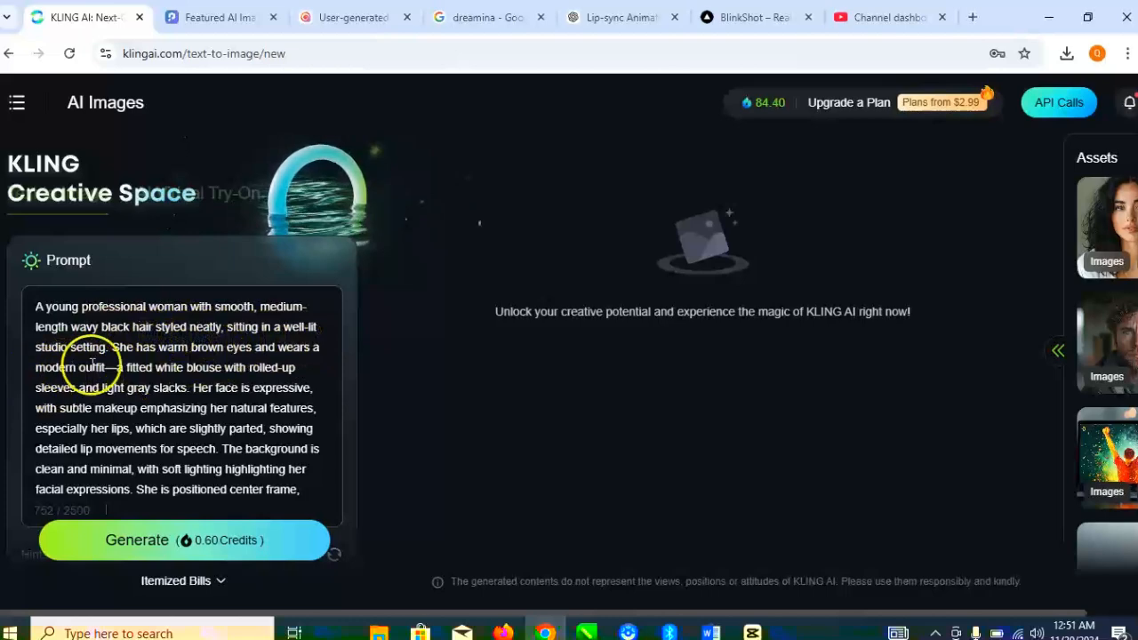
{"action": "scroll", "coordinate": [147, 369], "scroll_direction": "down", "scroll_amount": 5}
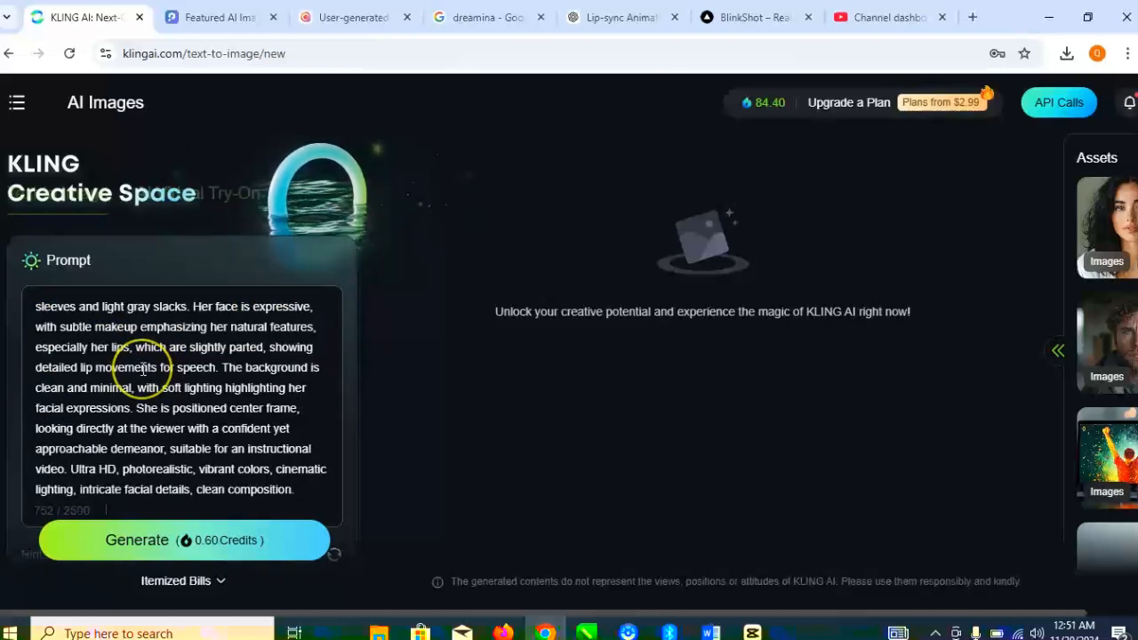
{"action": "scroll", "coordinate": [142, 369], "scroll_direction": "down", "scroll_amount": 5}
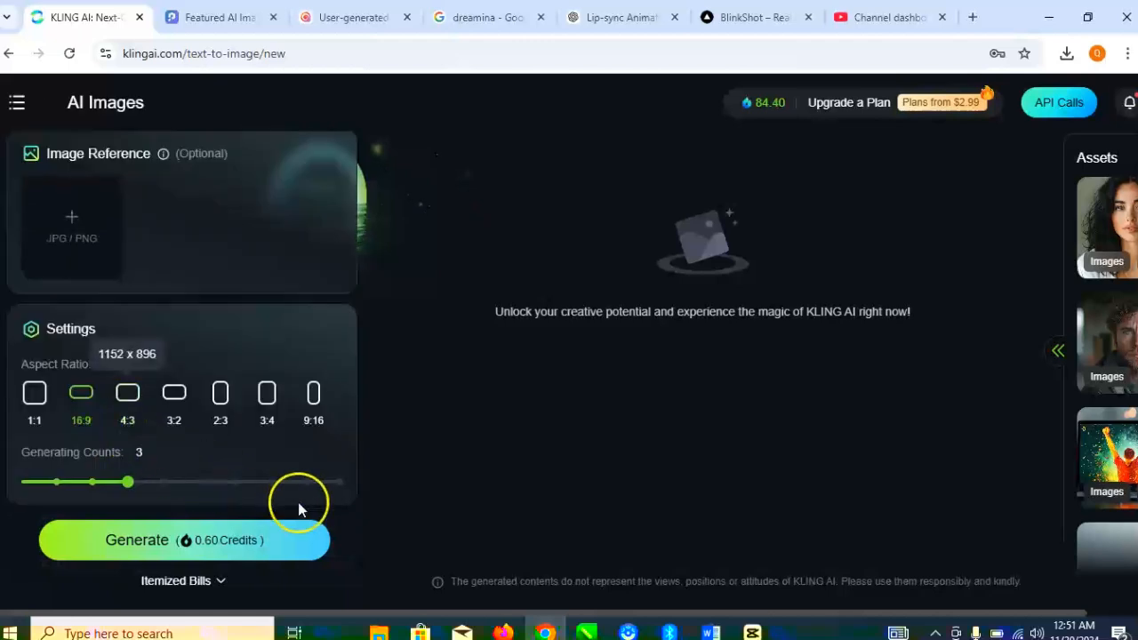
{"action": "left_click", "coordinate": [224, 541]}
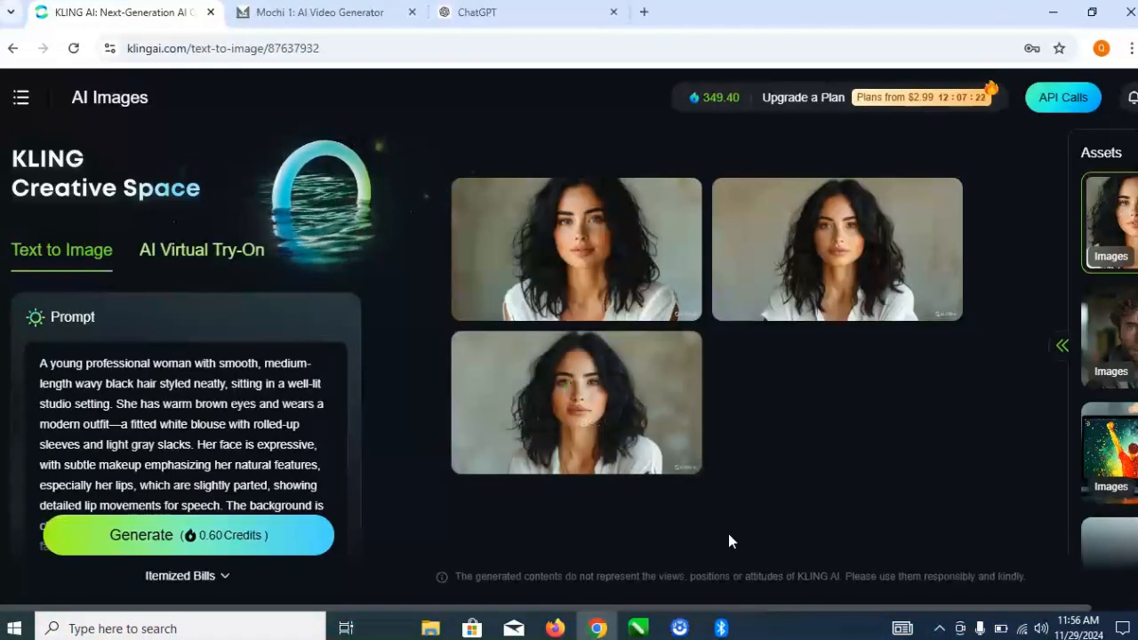
- Download the second generated image of the woman
{"action": "mouse_move", "coordinate": [543, 262]}
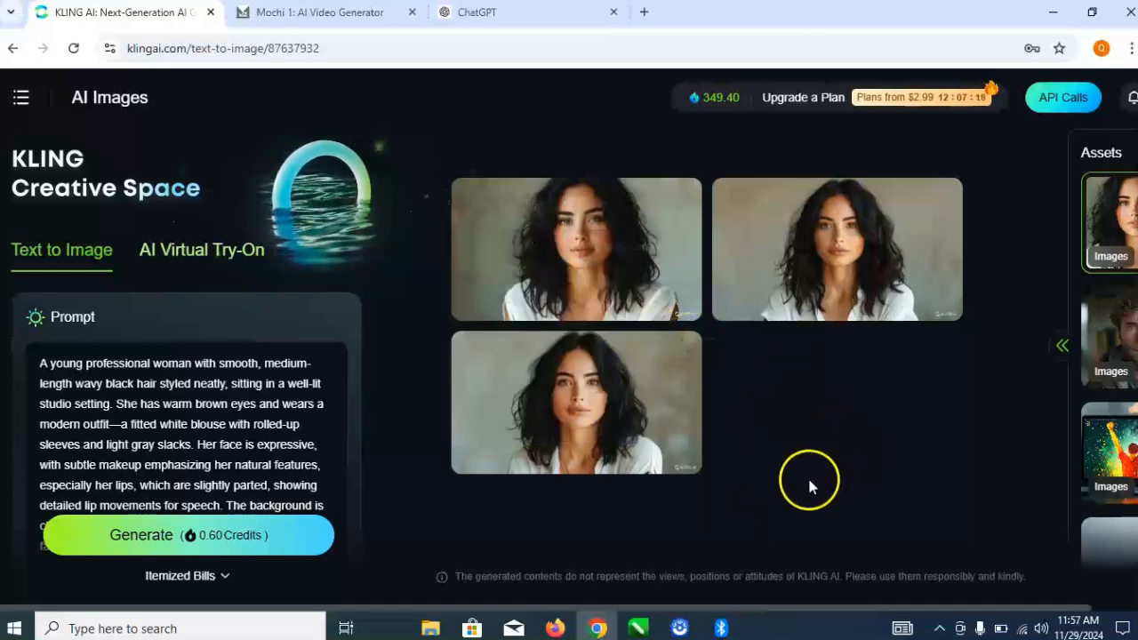
{"action": "mouse_move", "coordinate": [876, 277]}
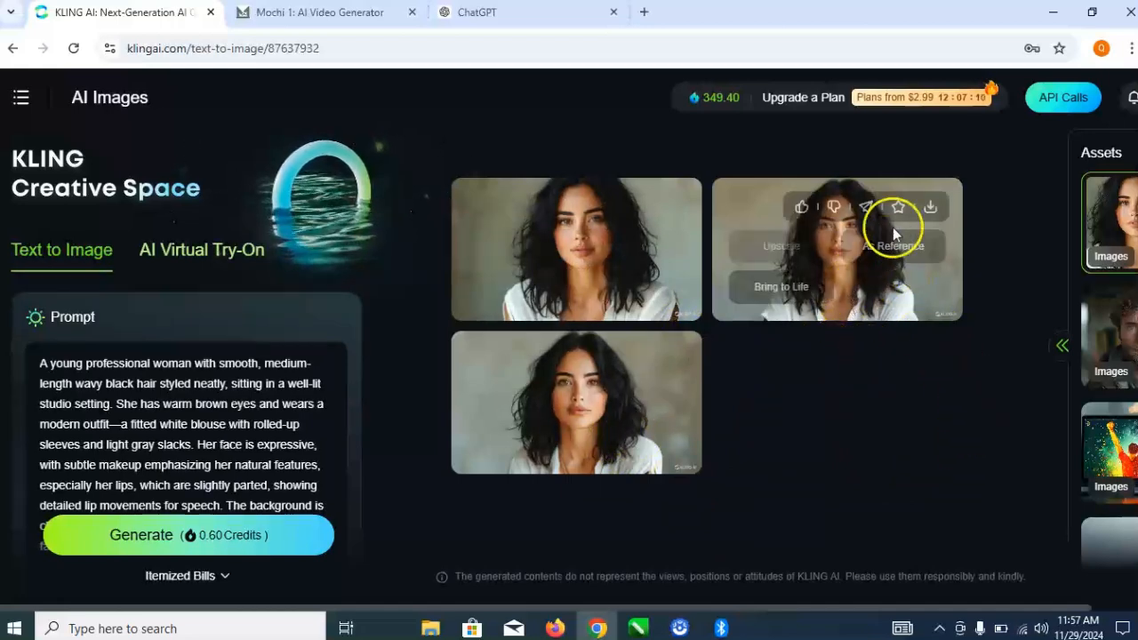
{"action": "left_click", "coordinate": [931, 207]}
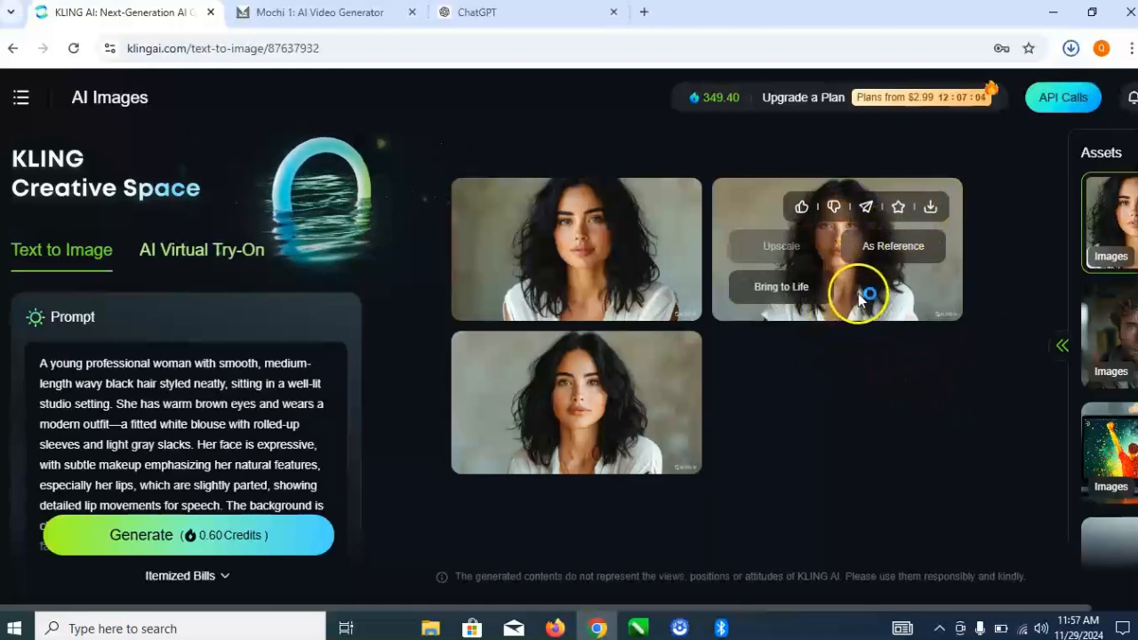
{"action": "left_click", "coordinate": [805, 434]}
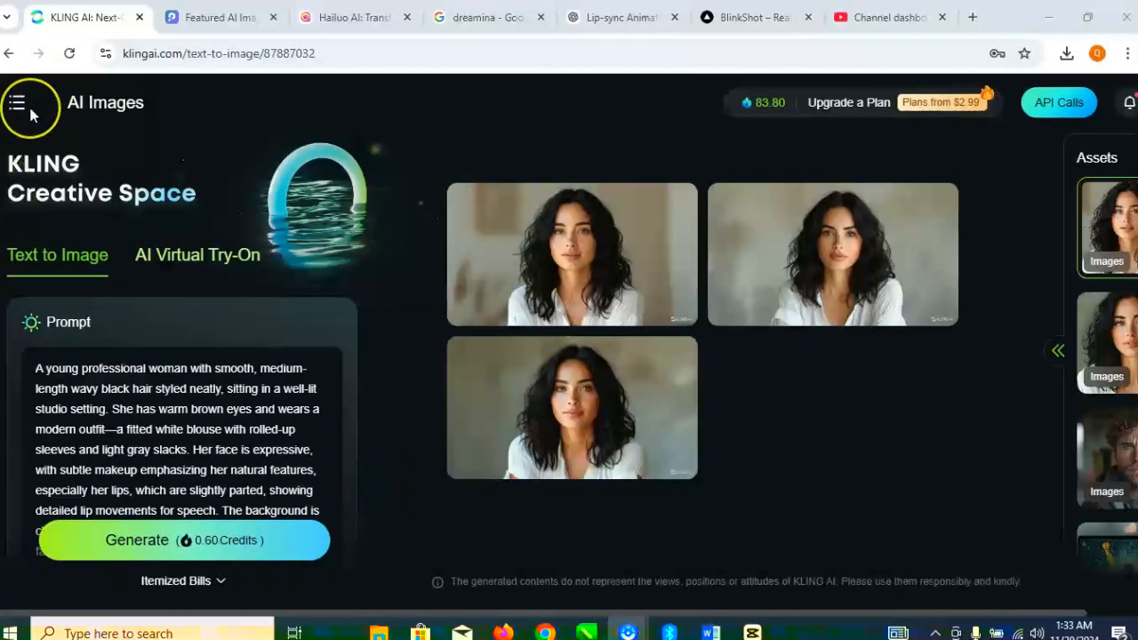
- Go to AI Videos and upload the downloaded portrait of the young professional woman as the image-to-video source
{"action": "left_click", "coordinate": [29, 108]}
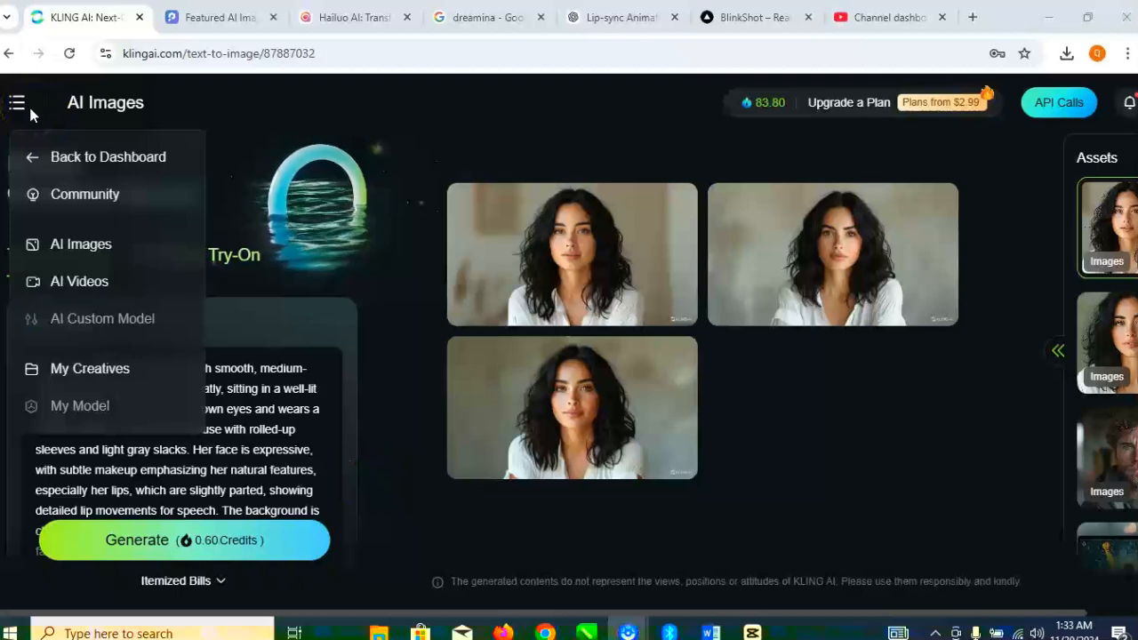
{"action": "left_click", "coordinate": [61, 163]}
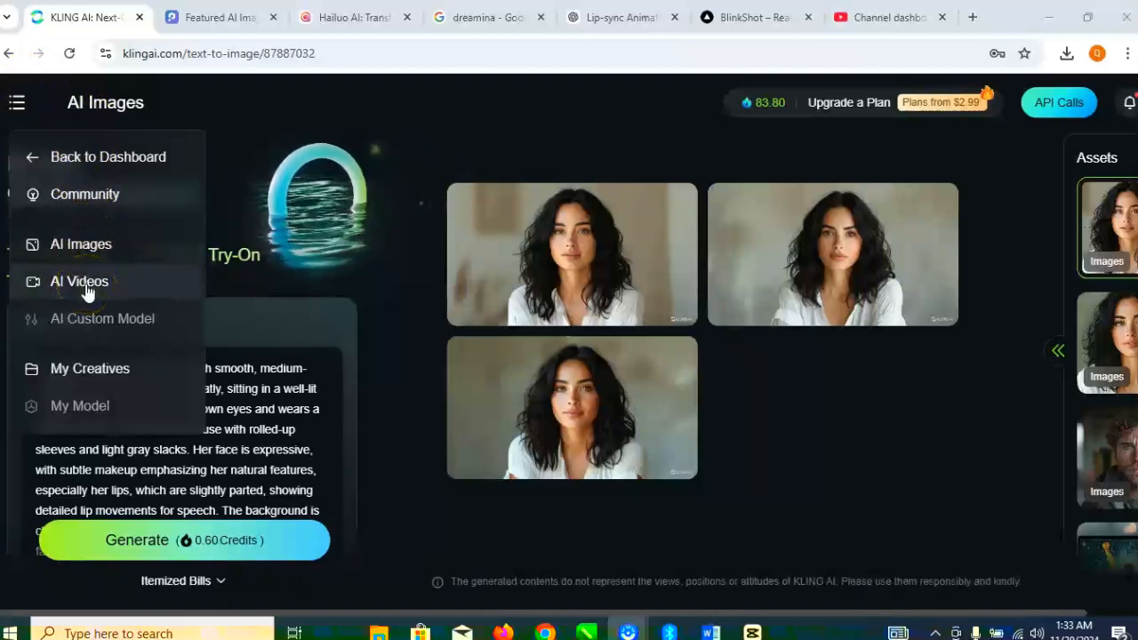
{"action": "left_click", "coordinate": [86, 284]}
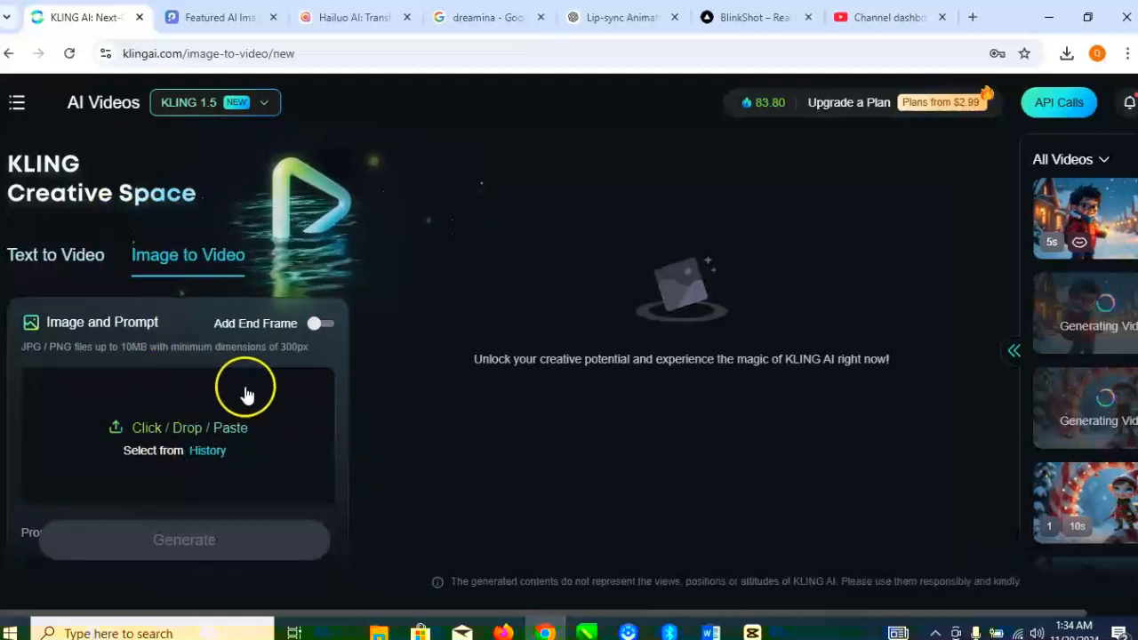
{"action": "left_click", "coordinate": [187, 426]}
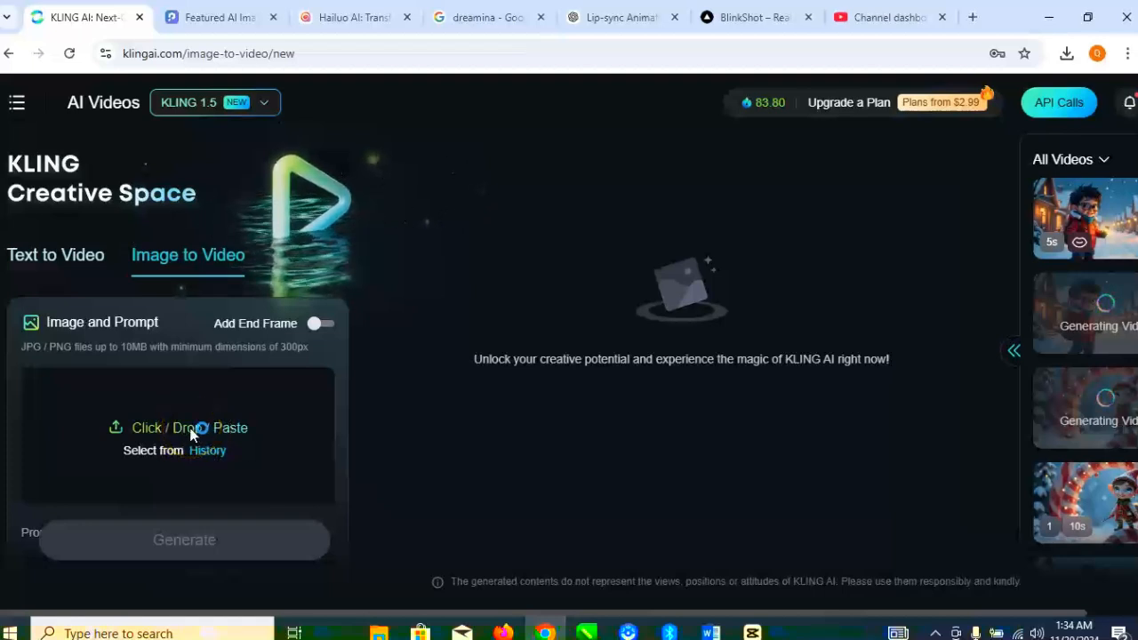
{"action": "left_click", "coordinate": [174, 427]}
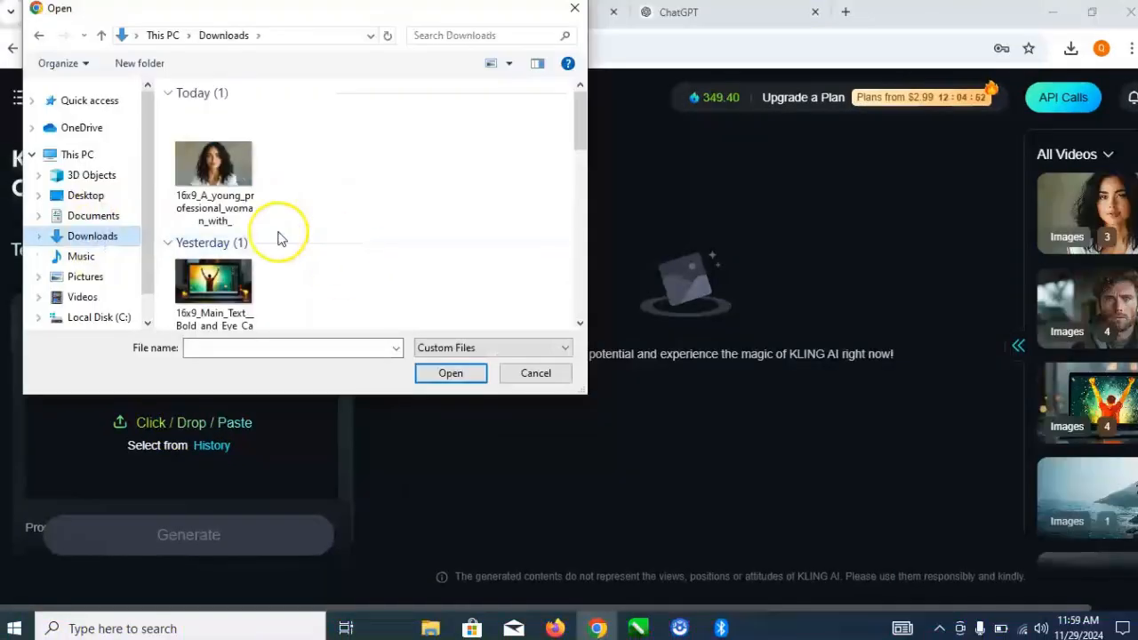
{"action": "left_click", "coordinate": [231, 157]}
{"action": "double_click", "coordinate": [235, 160]}
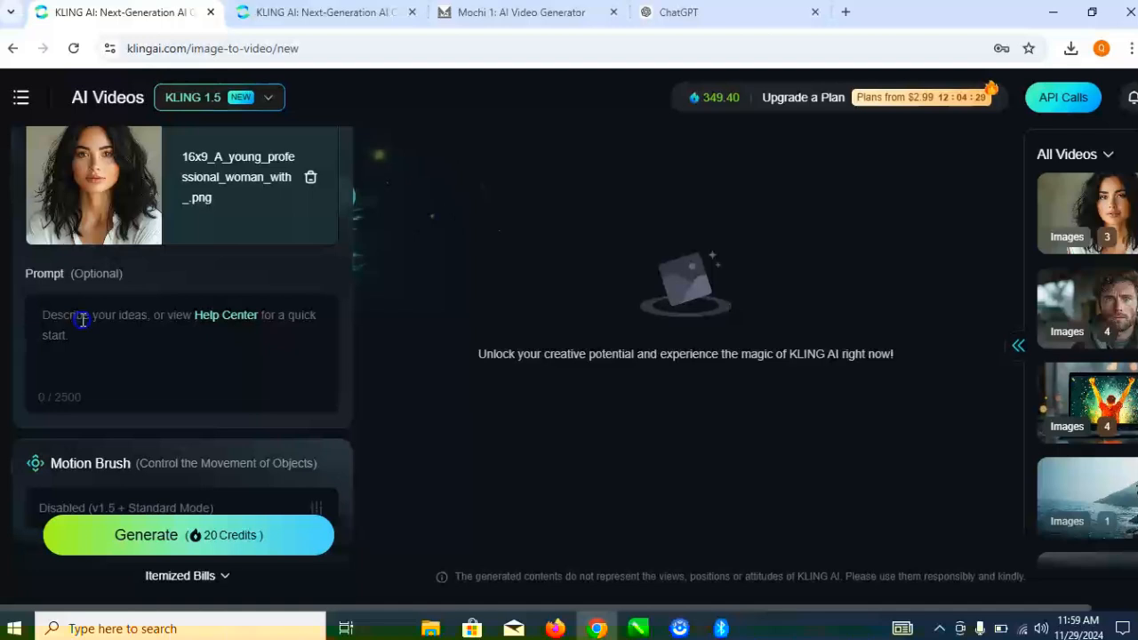
- Try Professional Mode, return to Standard Mode and set the video duration to 10s
{"action": "left_click", "coordinate": [82, 320]}
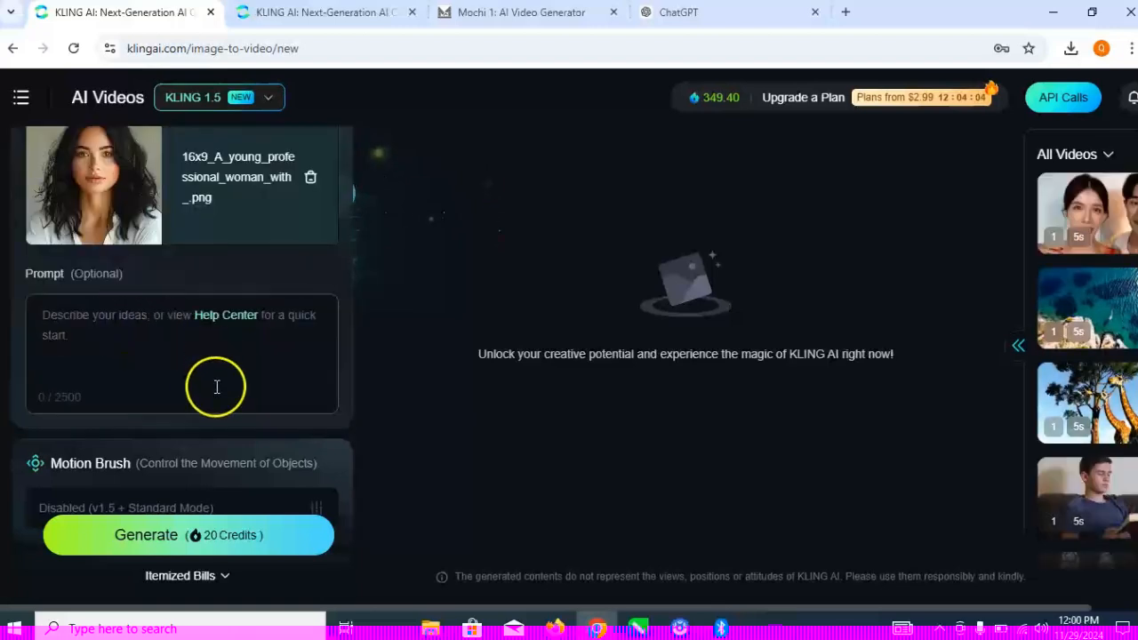
{"action": "scroll", "coordinate": [165, 367], "scroll_direction": "down", "scroll_amount": 2}
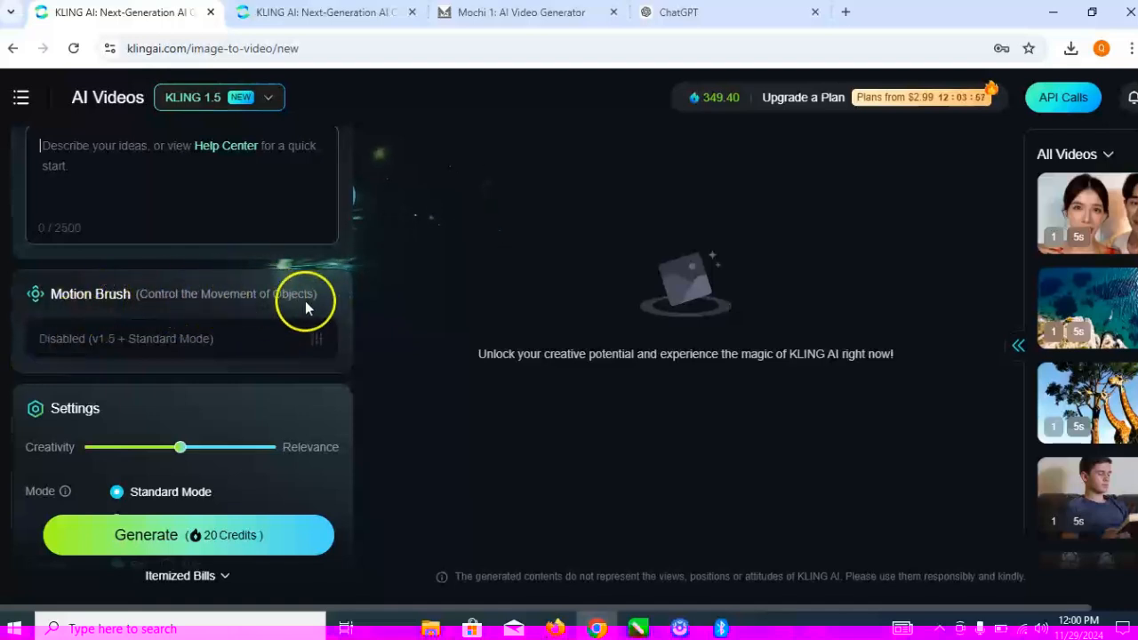
{"action": "scroll", "coordinate": [336, 303], "scroll_direction": "down", "scroll_amount": 2}
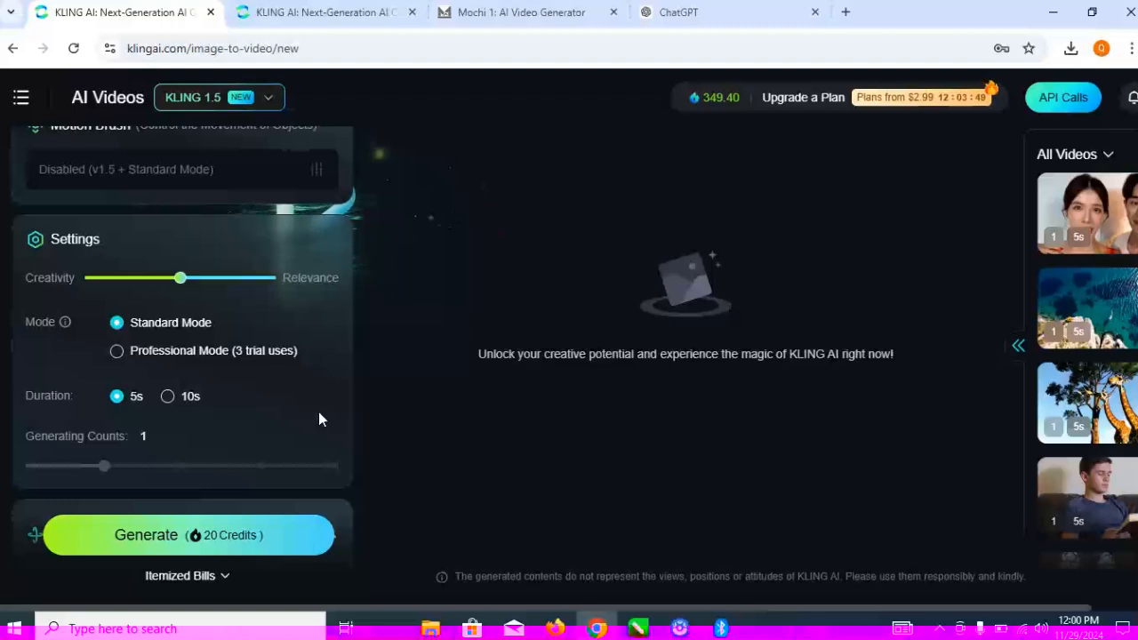
{"action": "left_click", "coordinate": [117, 353]}
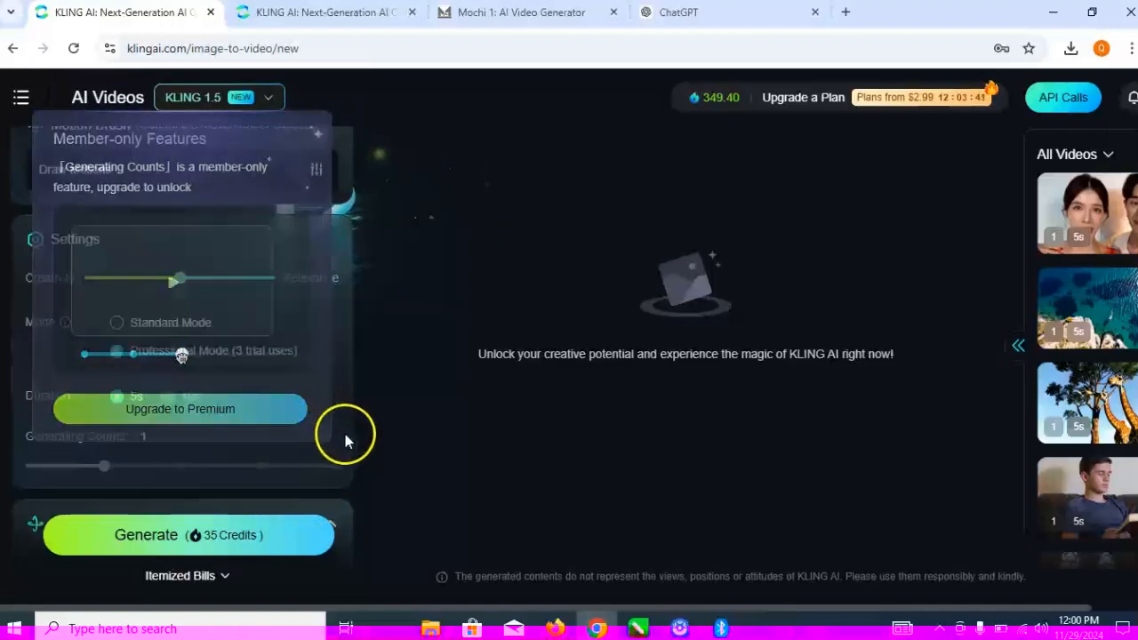
{"action": "left_click", "coordinate": [117, 326]}
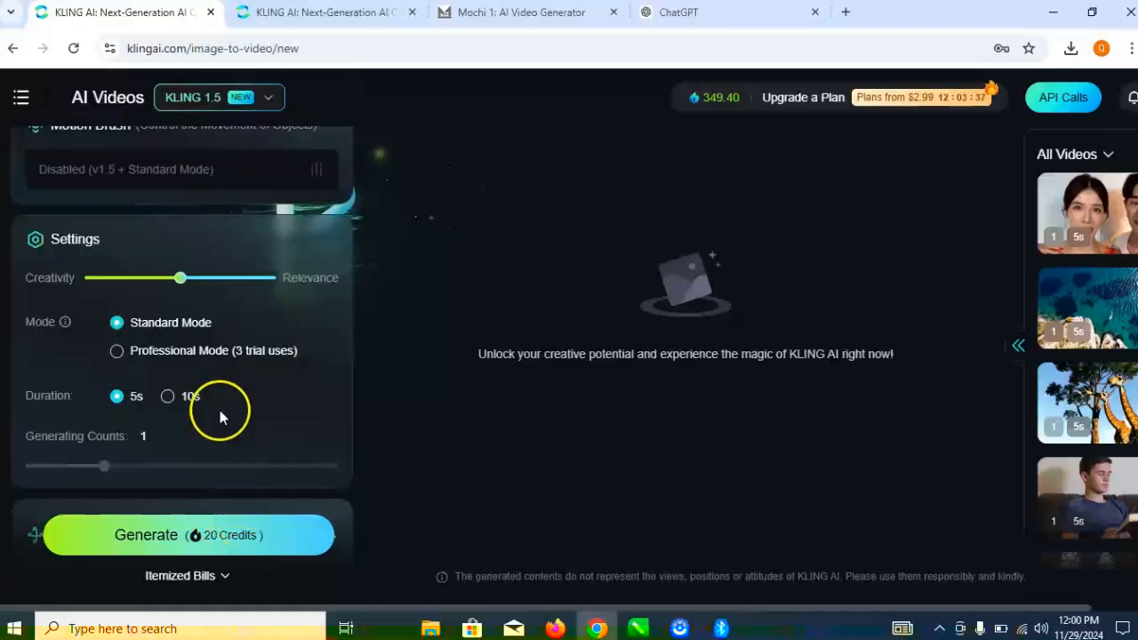
{"action": "left_click", "coordinate": [168, 396]}
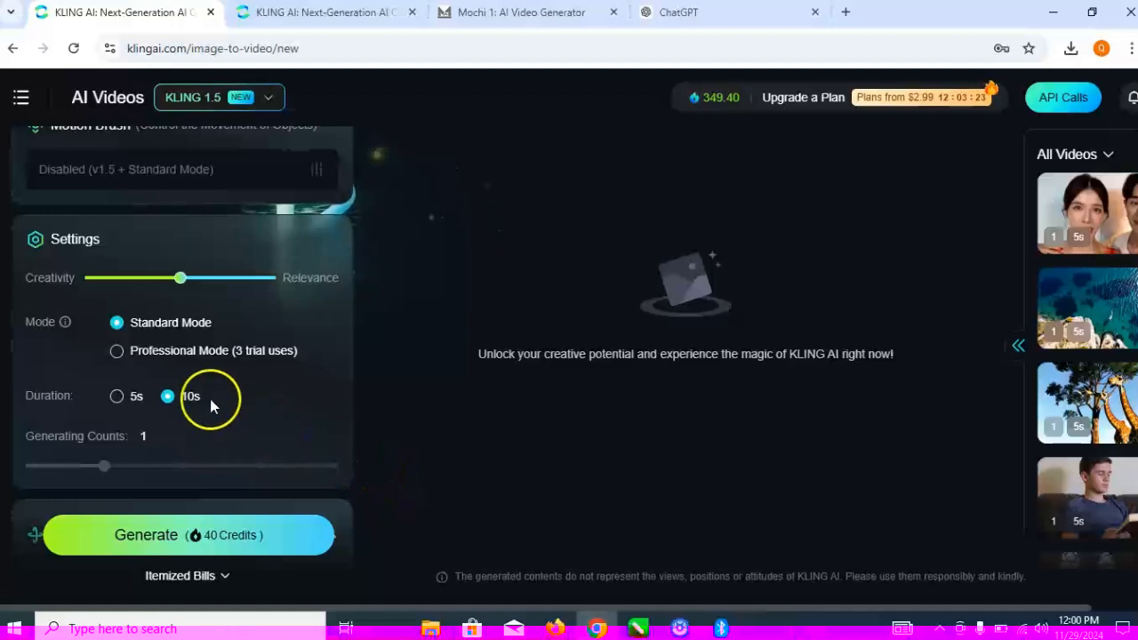
- Enter "old age, blury" as the negative prompt
{"action": "scroll", "coordinate": [210, 405], "scroll_direction": "down", "scroll_amount": 1}
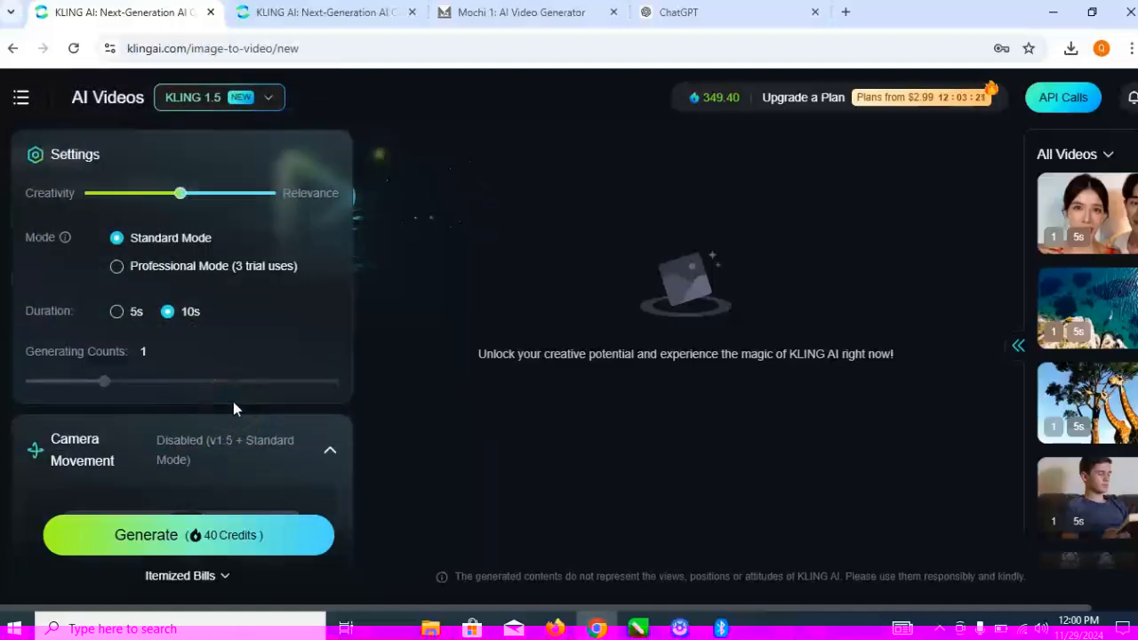
{"action": "scroll", "coordinate": [234, 404], "scroll_direction": "down", "scroll_amount": 3}
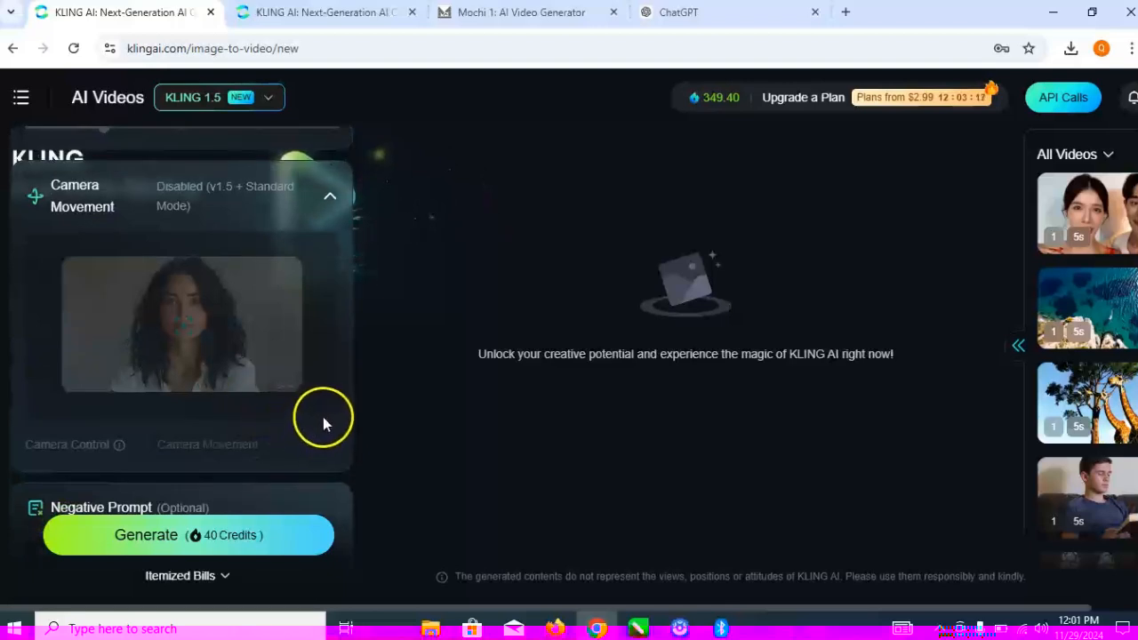
{"action": "scroll", "coordinate": [322, 418], "scroll_direction": "down", "scroll_amount": 2}
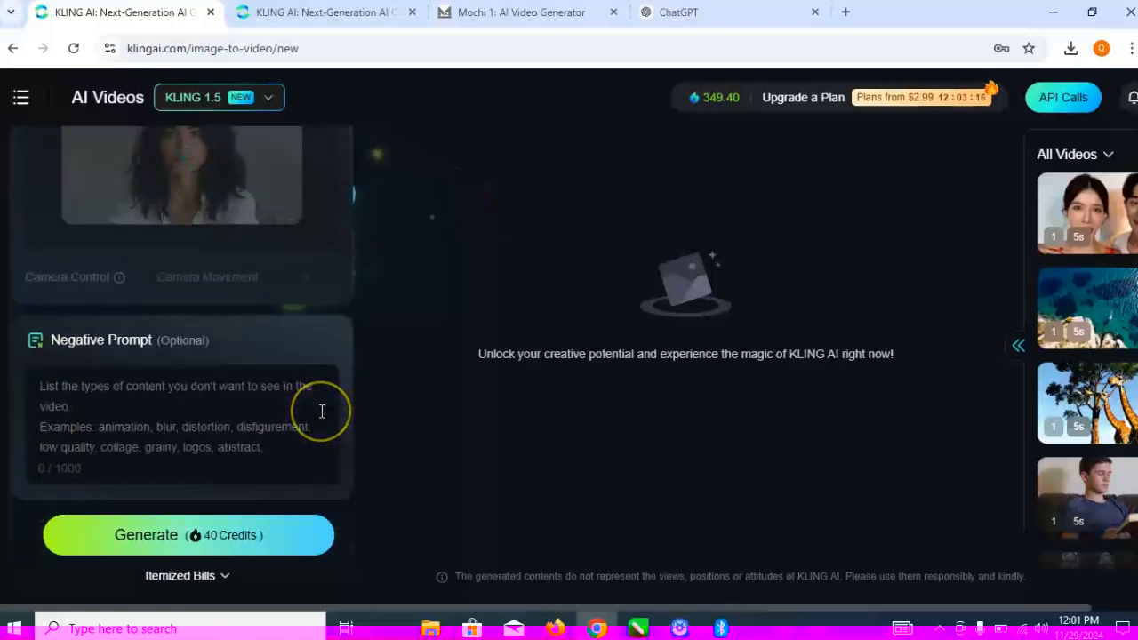
{"action": "left_click", "coordinate": [224, 393]}
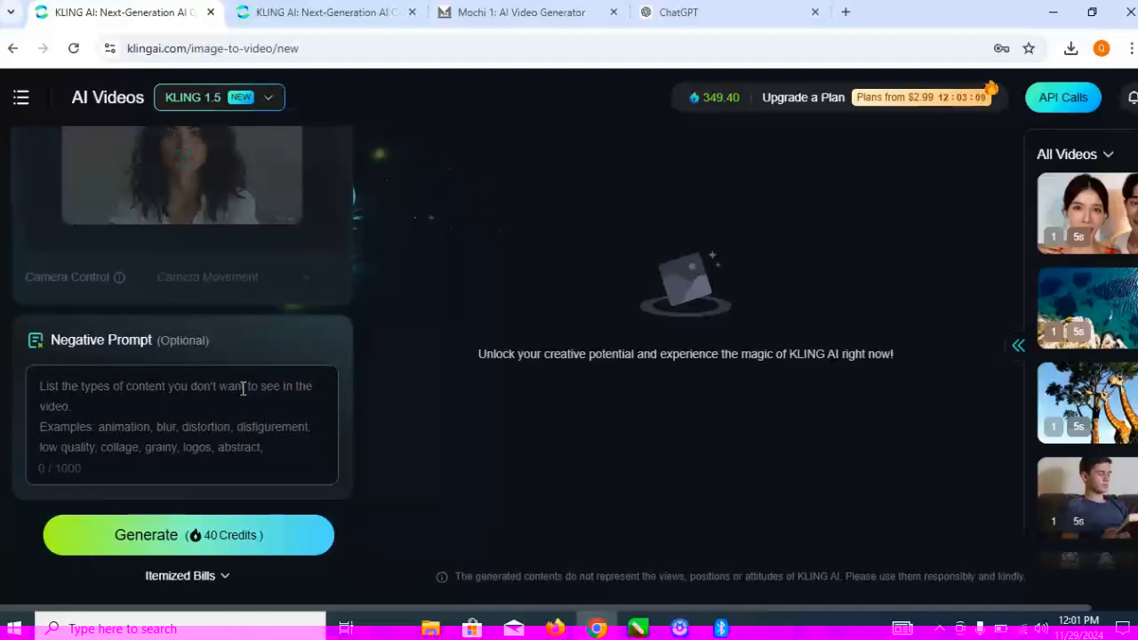
{"action": "type", "text": "old age"}
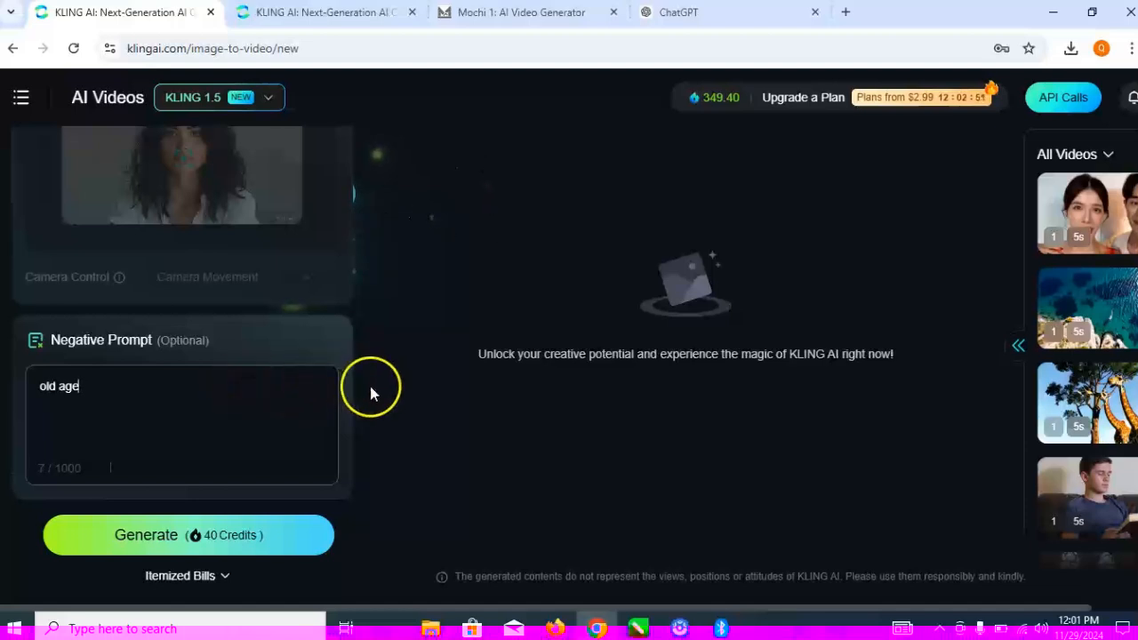
{"action": "type", "text": ", bl"}
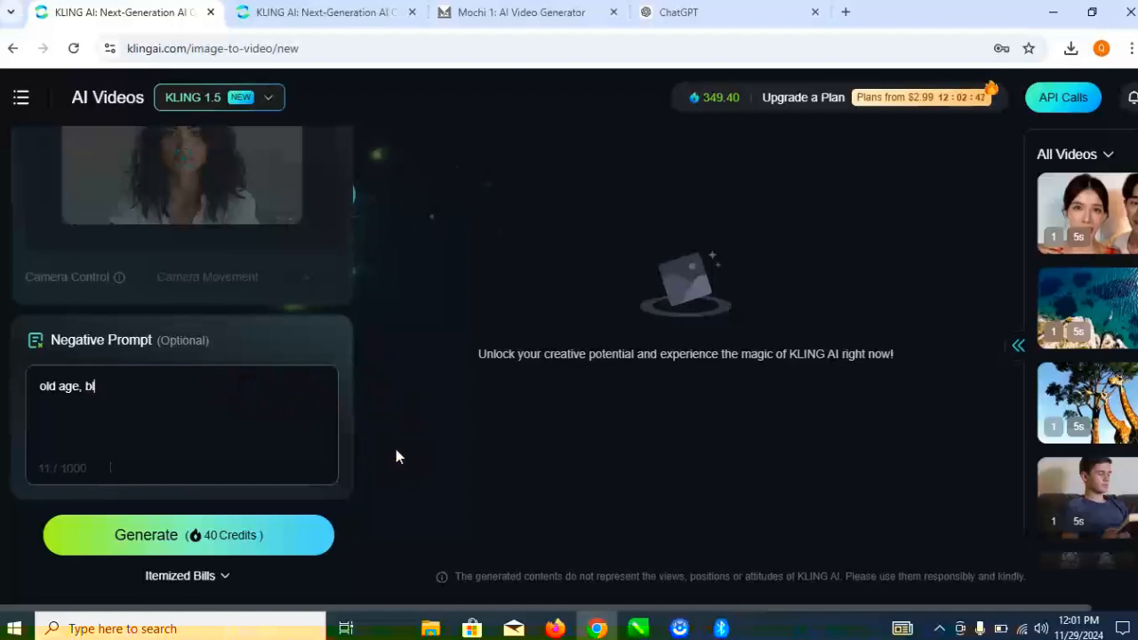
{"action": "type", "text": "ry"}
{"action": "key", "text": "BackSpace"}
{"action": "key", "text": "BackSpace"}
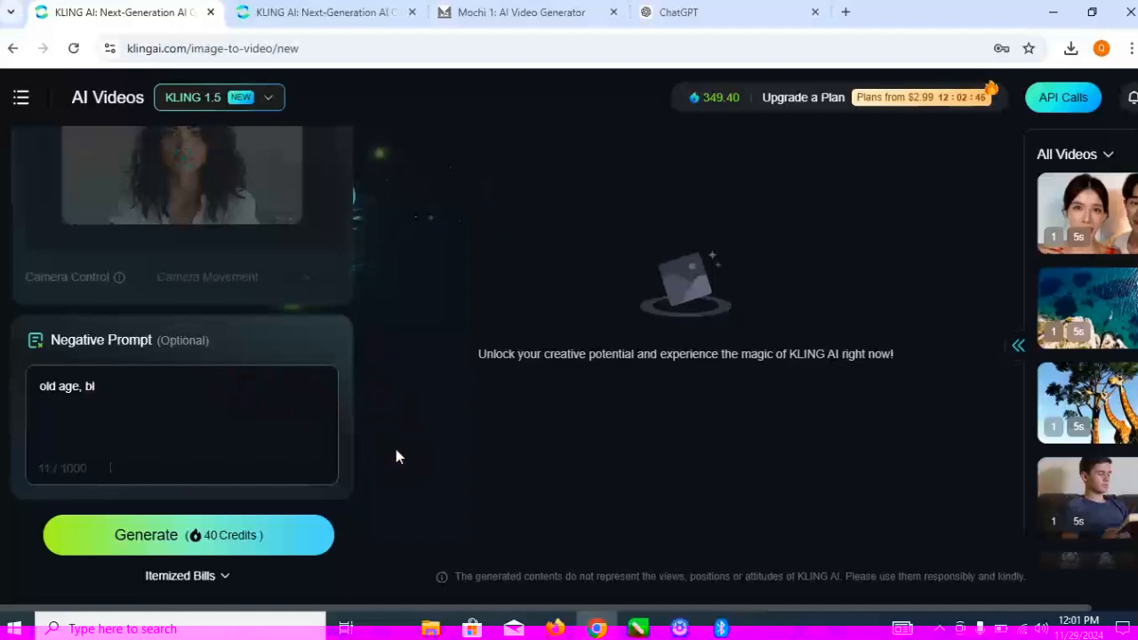
{"action": "type", "text": "ury"}
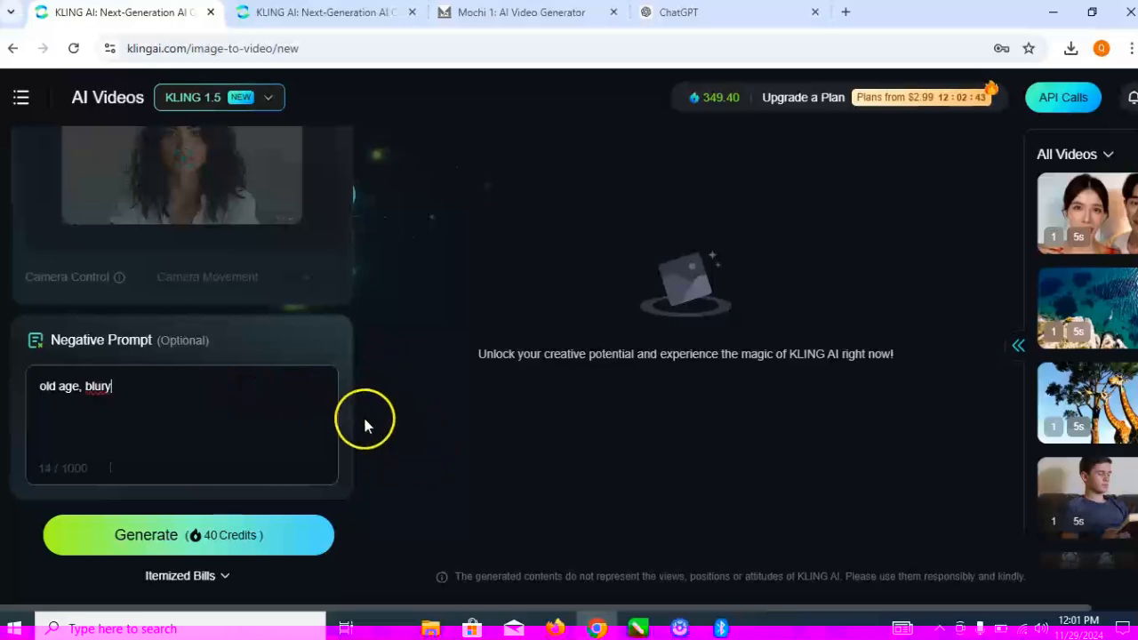
- Enter the video prompt "a presenter, happily speaking to her audience with smile"
{"action": "scroll", "coordinate": [316, 405], "scroll_direction": "up", "scroll_amount": 3}
{"action": "scroll", "coordinate": [318, 403], "scroll_direction": "down", "scroll_amount": 2}
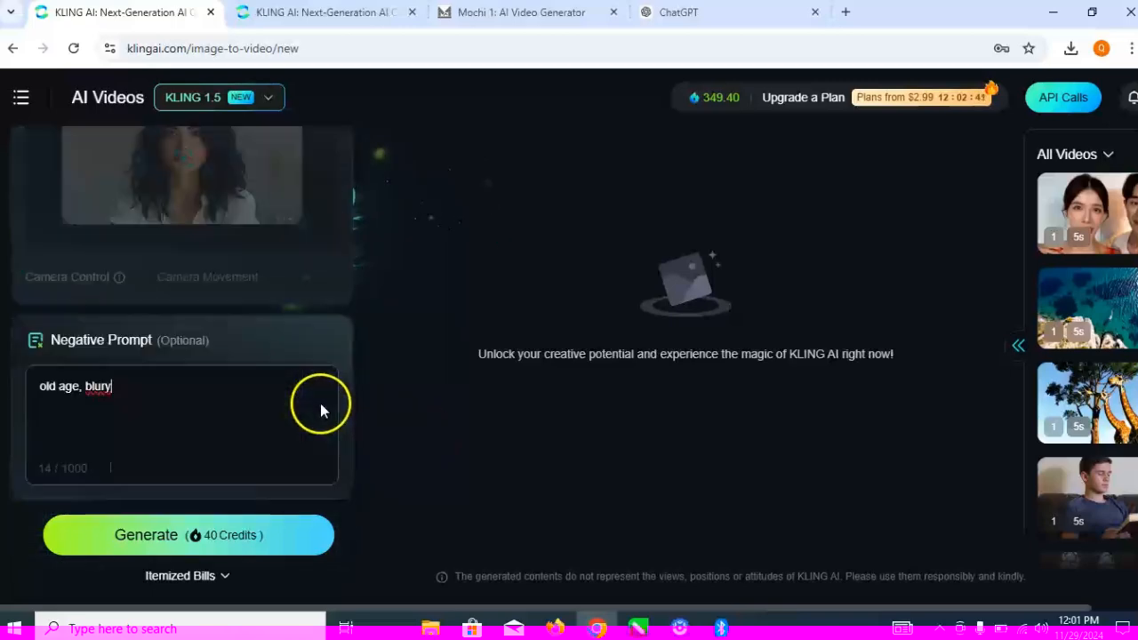
{"action": "scroll", "coordinate": [320, 403], "scroll_direction": "up", "scroll_amount": 5}
{"action": "scroll", "coordinate": [320, 403], "scroll_direction": "up", "scroll_amount": 3}
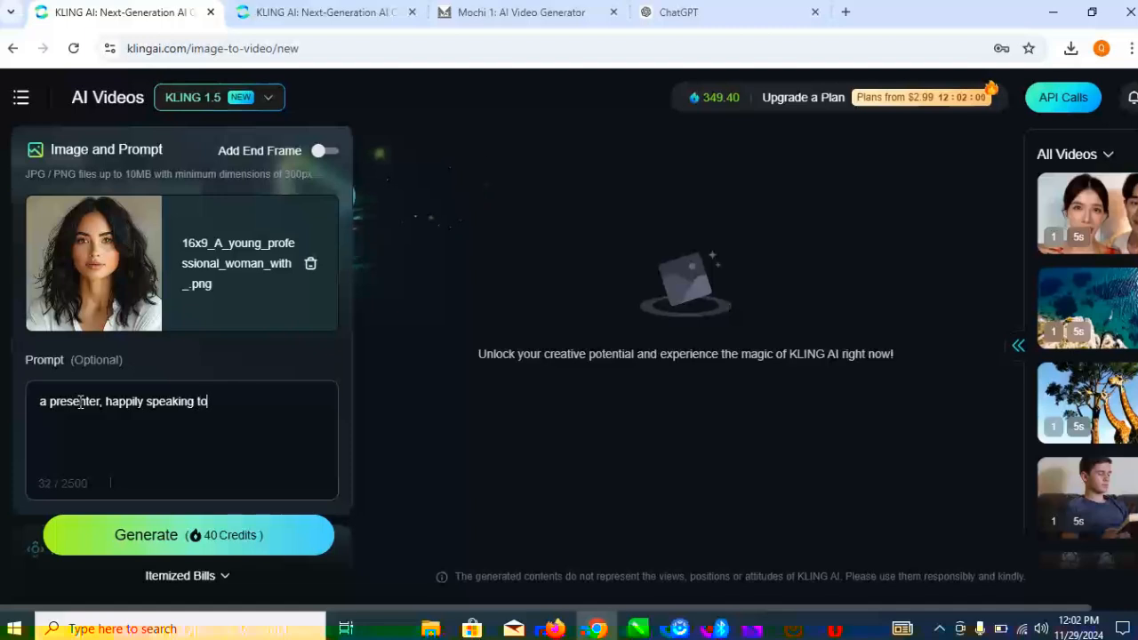
{"action": "type", "text": "her audience with smile"}
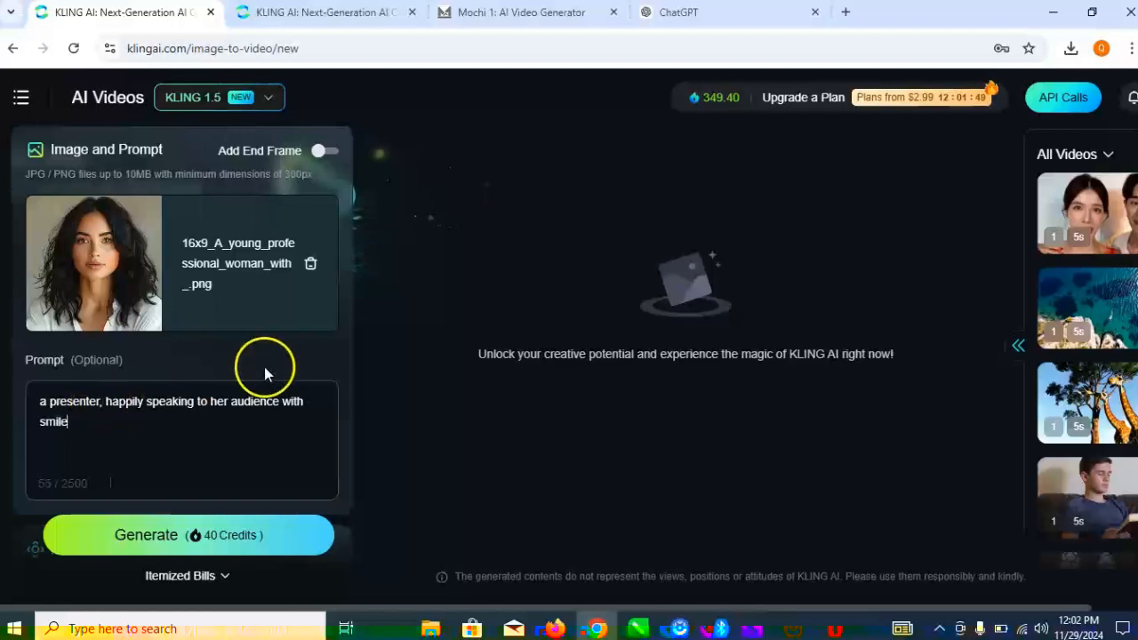
- Set the video duration to 5s and generate the video
{"action": "scroll", "coordinate": [328, 436], "scroll_direction": "down", "scroll_amount": 4}
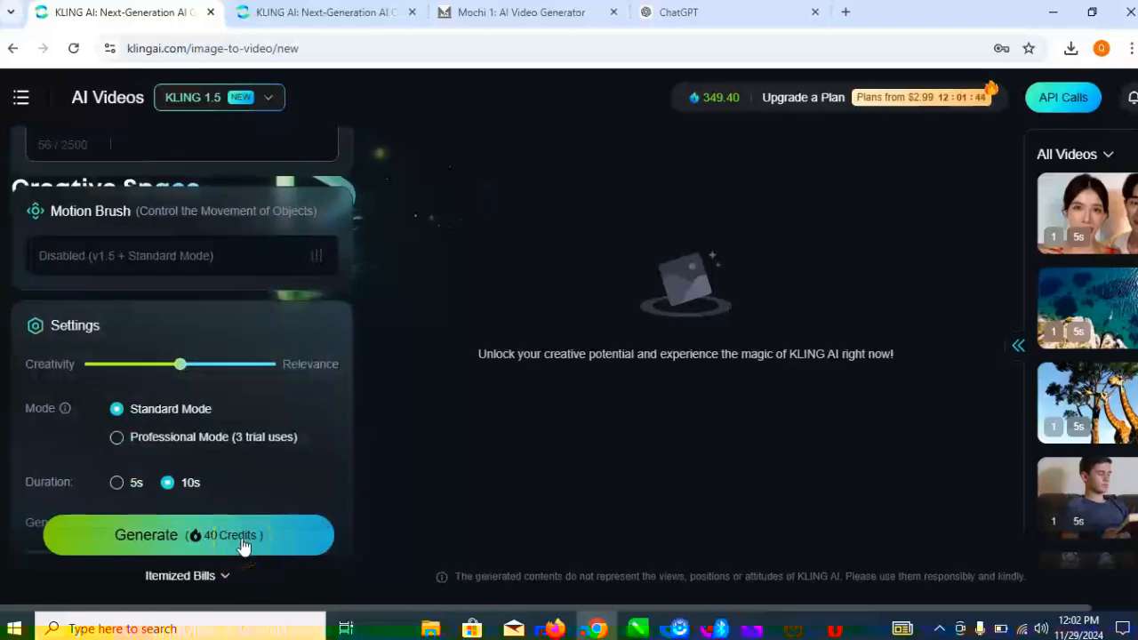
{"action": "left_click", "coordinate": [117, 483]}
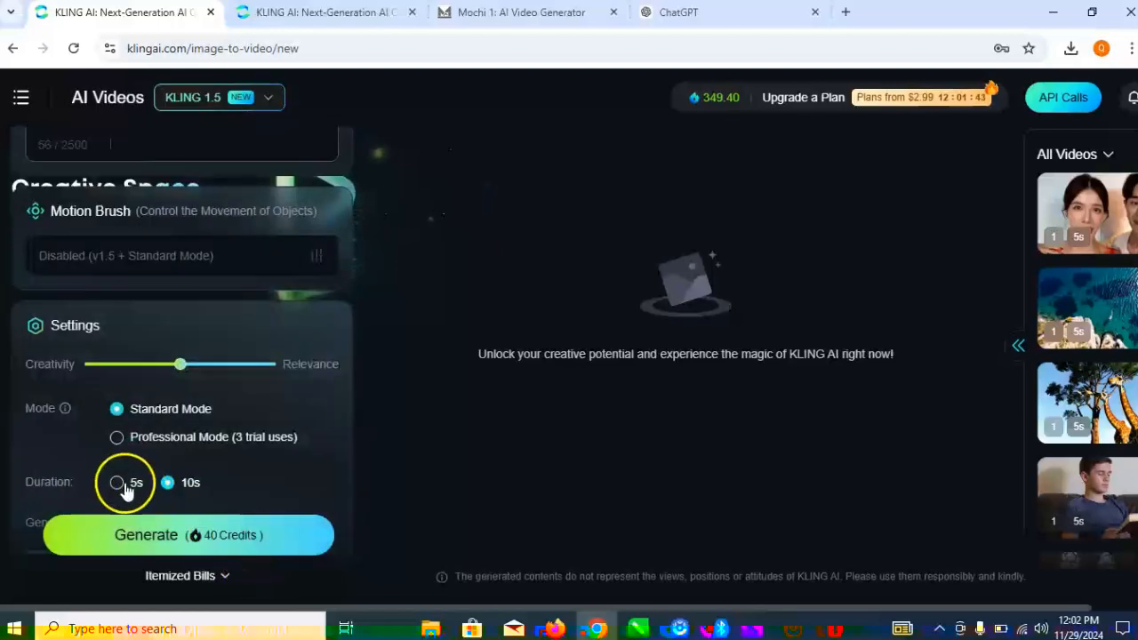
{"action": "left_click", "coordinate": [229, 538]}
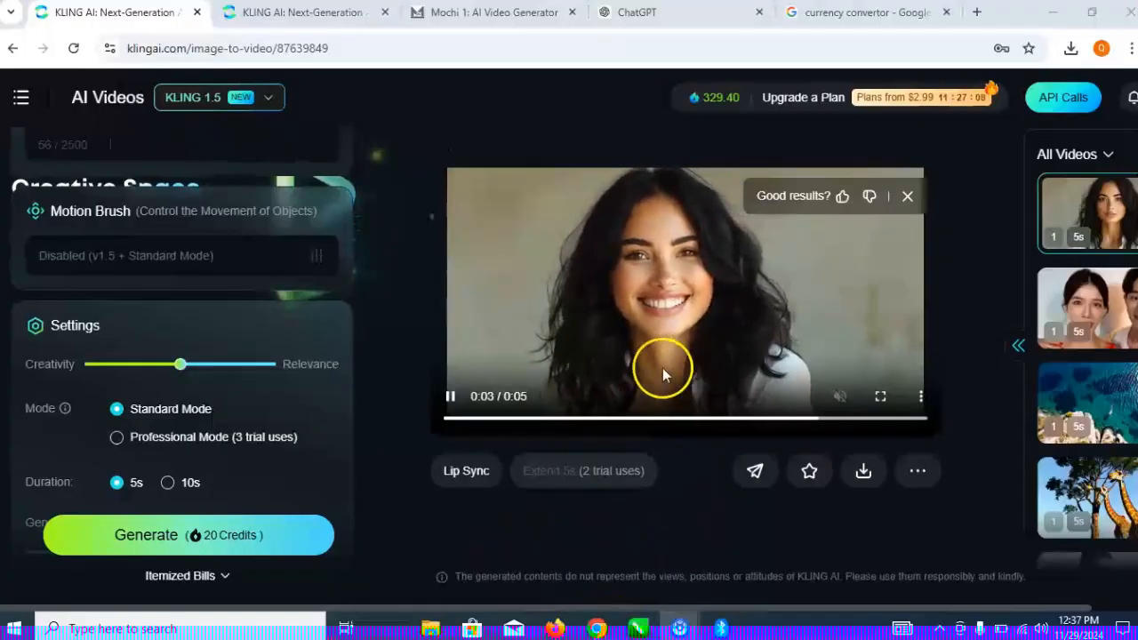
- Try to lip-sync the generated video by pasting the script beginning "Welcome to the Lip-Sync Animation Tutorial!" as its text to speech
{"action": "left_click", "coordinate": [484, 476]}
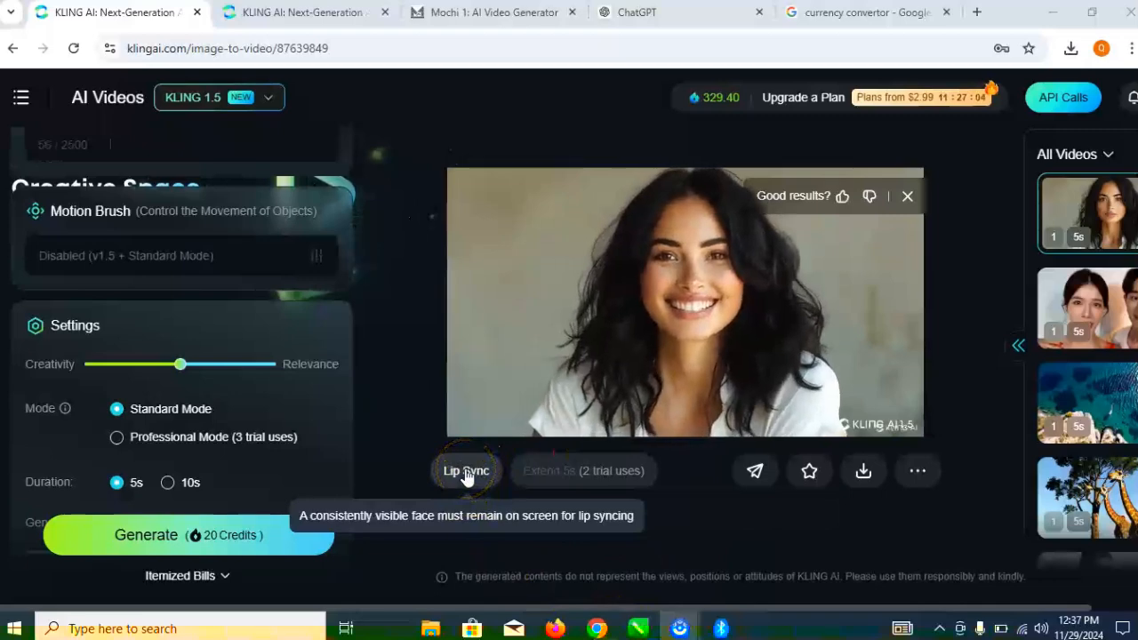
{"action": "left_click", "coordinate": [466, 475]}
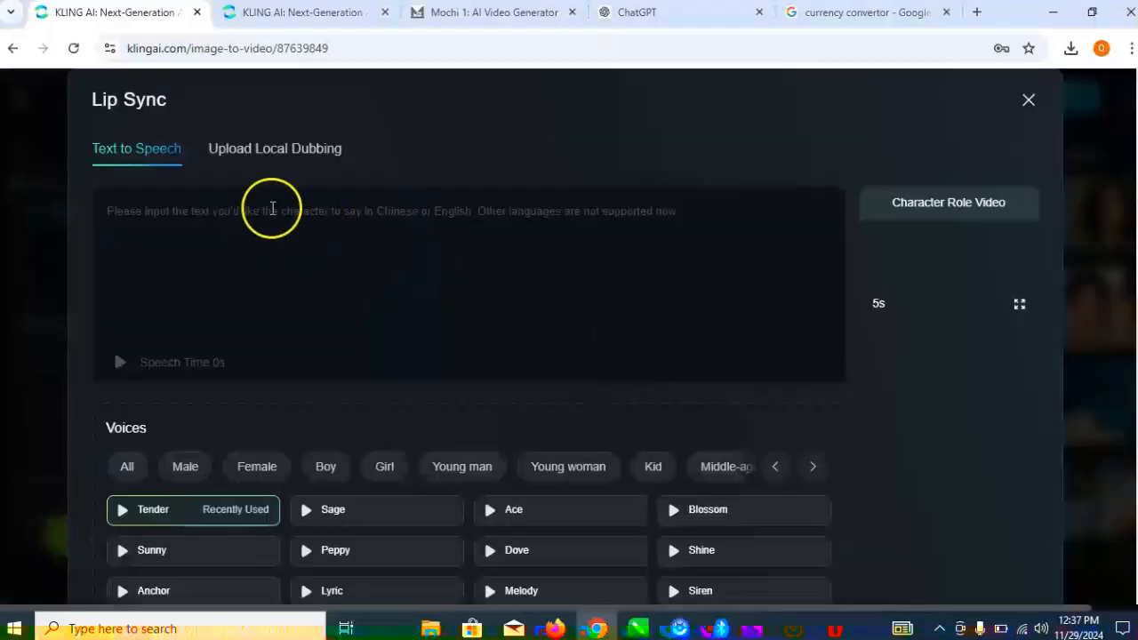
{"action": "left_click", "coordinate": [271, 209]}
{"action": "type", "text": "Welcome to the Lip-Sync Animation Tutorial! Whether you're a beginner looking to explore the world of animation or a cre"}
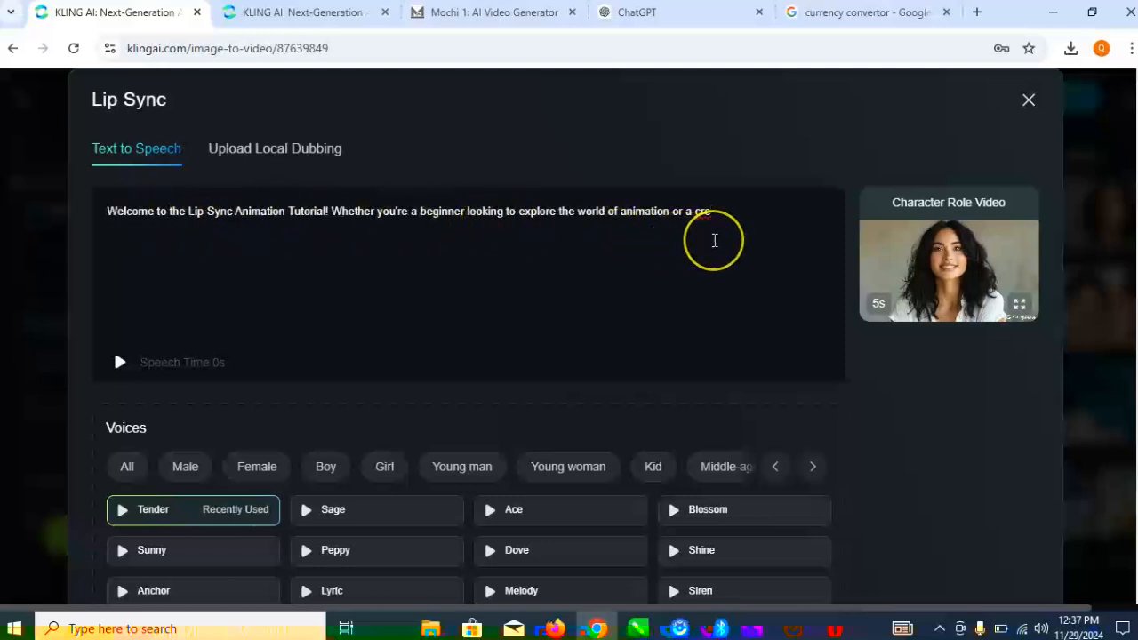
{"action": "key", "text": "ctrl+a"}
{"action": "key", "text": "ctrl+c"}
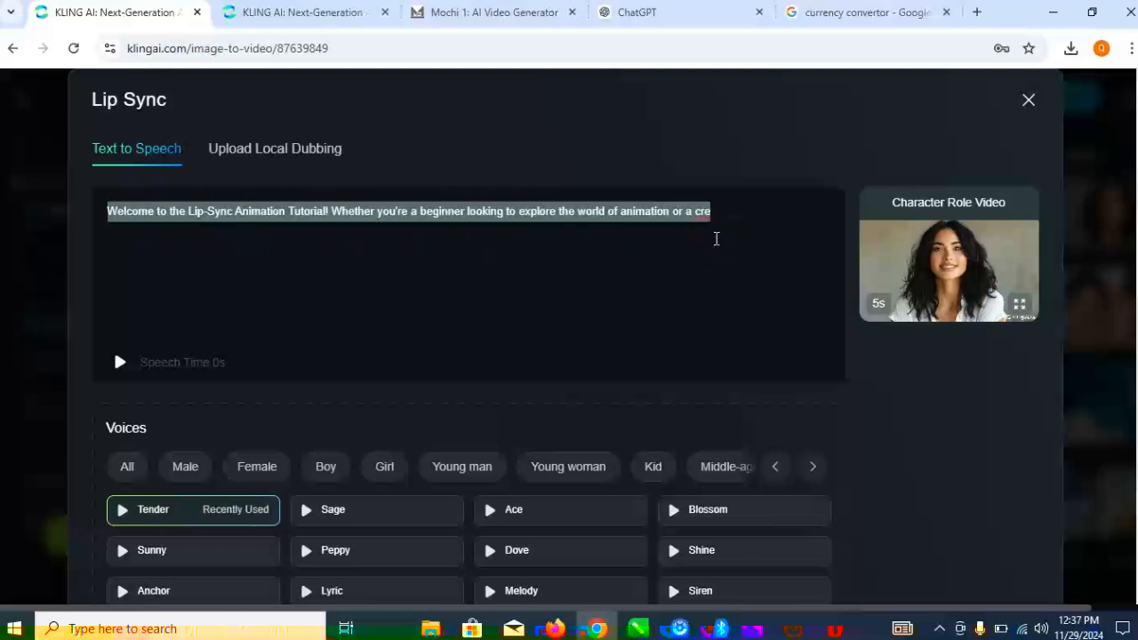
{"action": "key", "text": "BackSpace"}
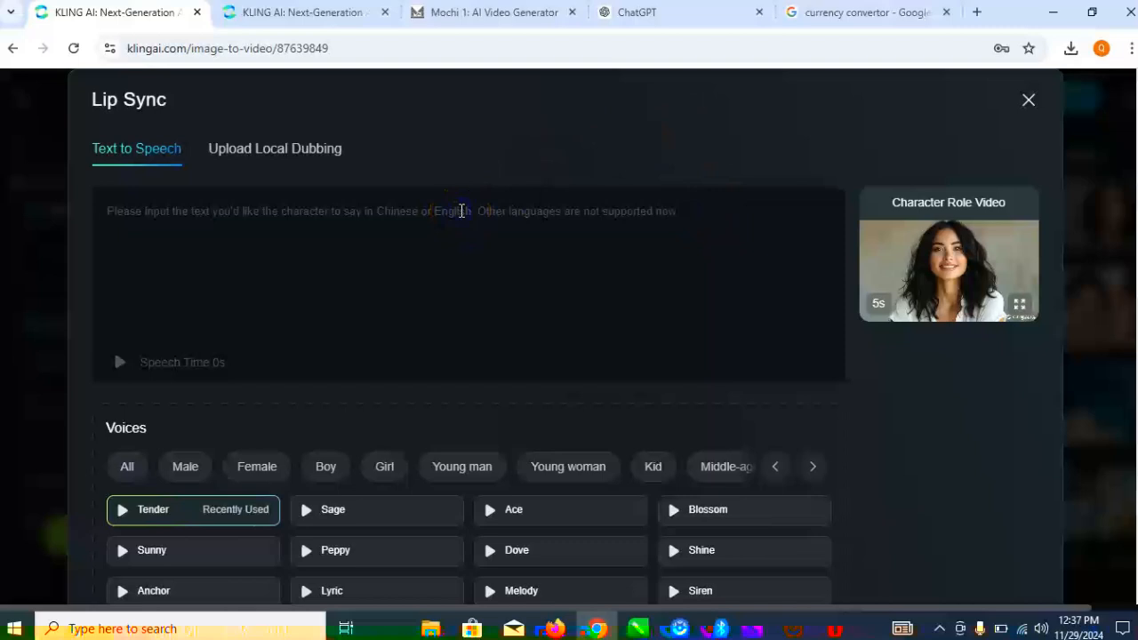
{"action": "key", "text": "ctrl+v"}
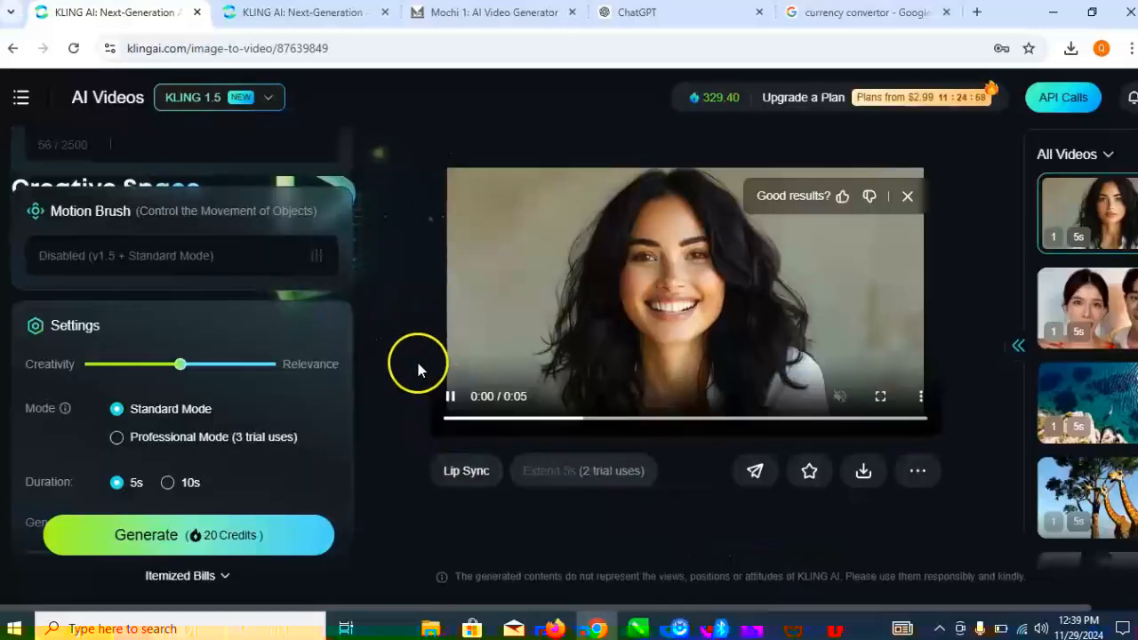
- Generate a new version of the video with a 10s duration and open it in the large preview
{"action": "left_click", "coordinate": [168, 483]}
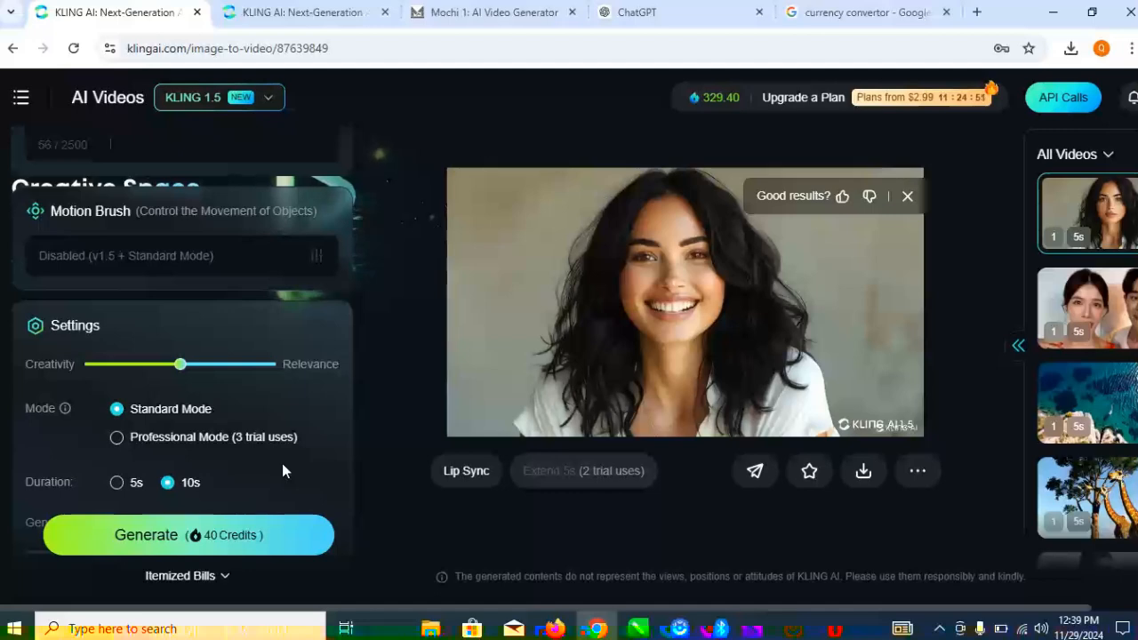
{"action": "left_click", "coordinate": [179, 539]}
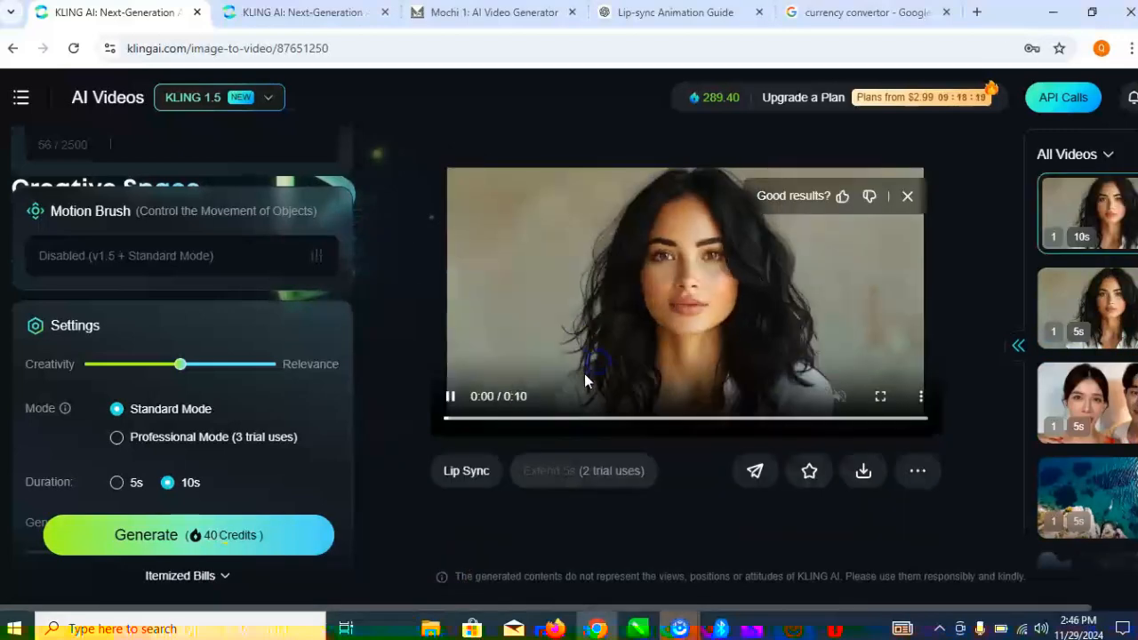
{"action": "left_click", "coordinate": [584, 374]}
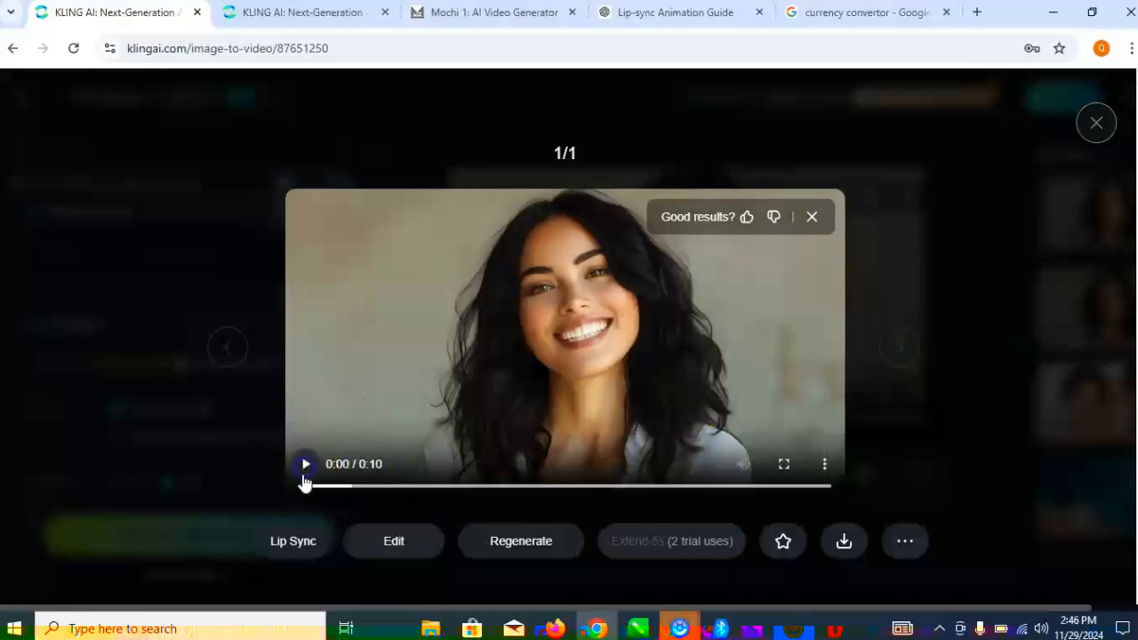
- Close the large preview, play back the 10s video and open Lip Sync for it
{"action": "left_click", "coordinate": [947, 281]}
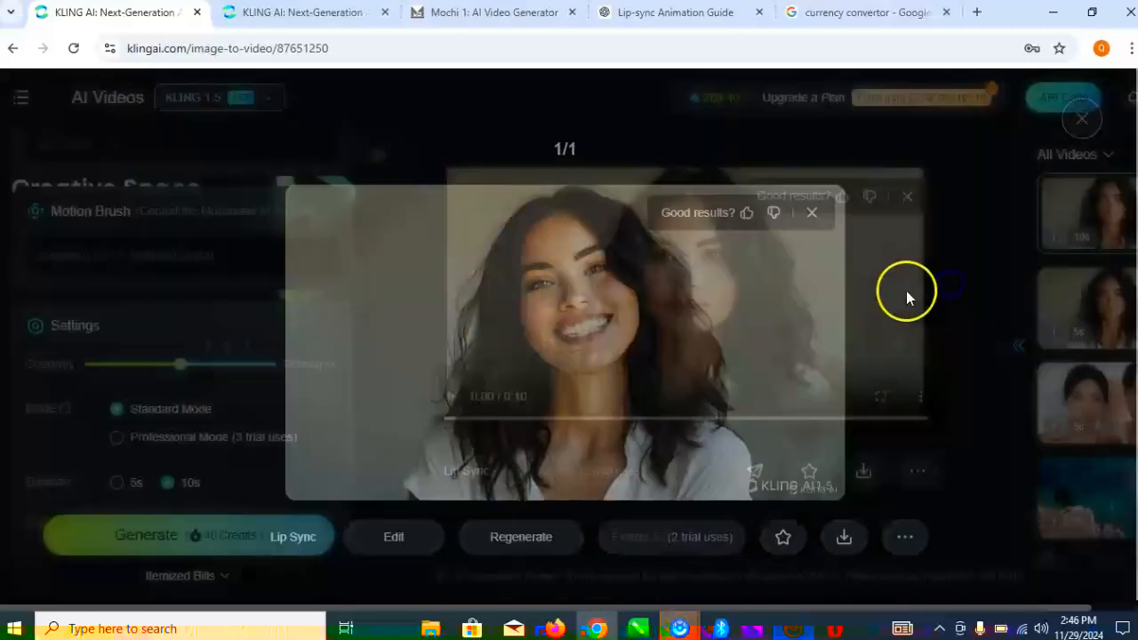
{"action": "left_click", "coordinate": [449, 397]}
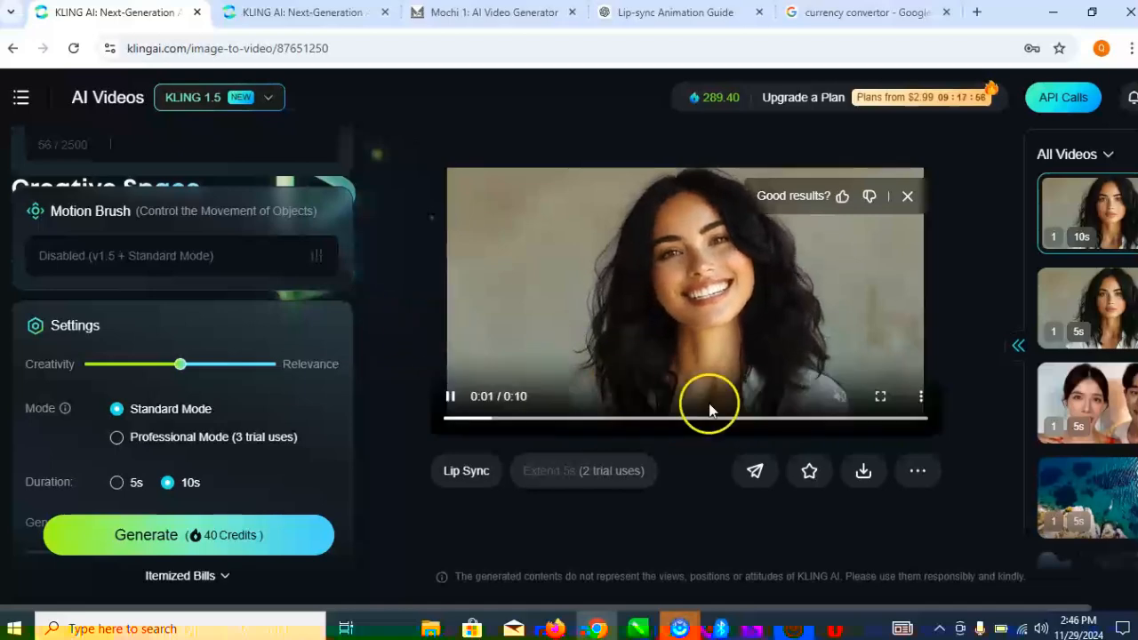
{"action": "left_click", "coordinate": [473, 480]}
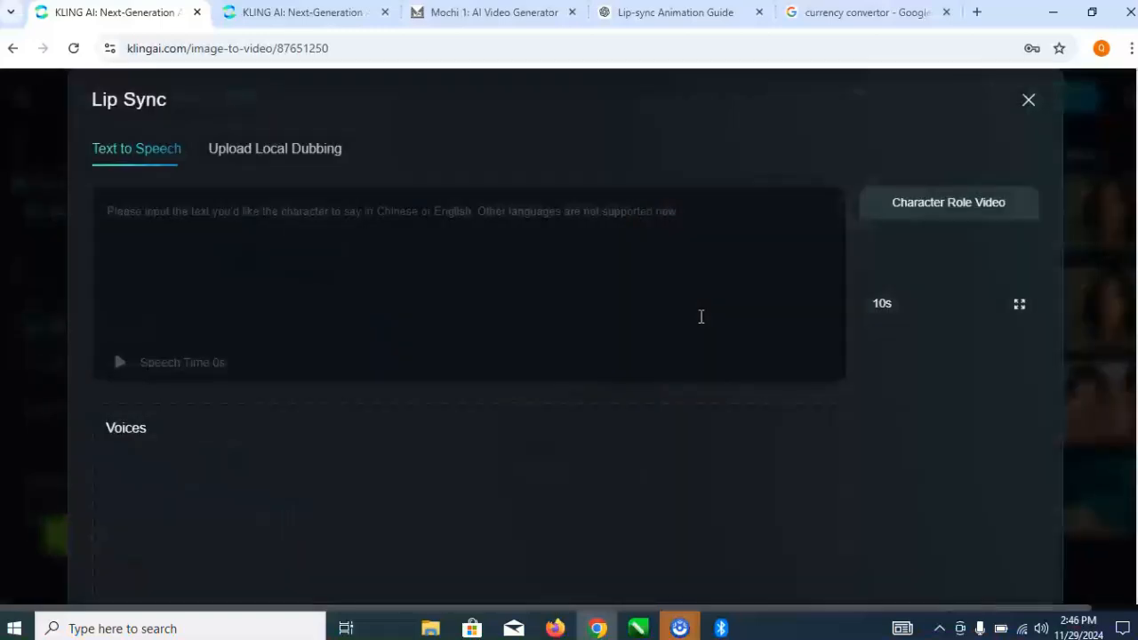
- Paste the "Welcome to the Lip-Sync Animation Tutorial!" script as the speech text and delete its cut-off ending "In this session, we'll g"
{"action": "left_click", "coordinate": [492, 261]}
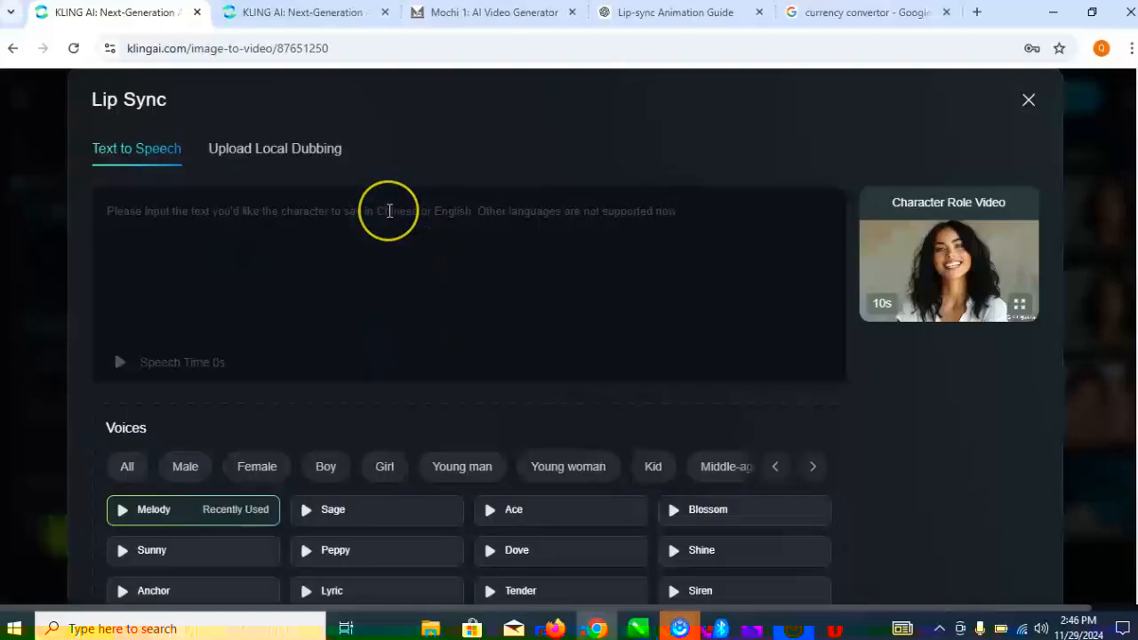
{"action": "type", "text": "Welcome to the Lip-Sync Animation Tutorial! Whether you're a beginner looking to explore the world of animation or a creator aiming to enhance your storytelling with expressive characters, you're in the right place. In this session, we'll g"}
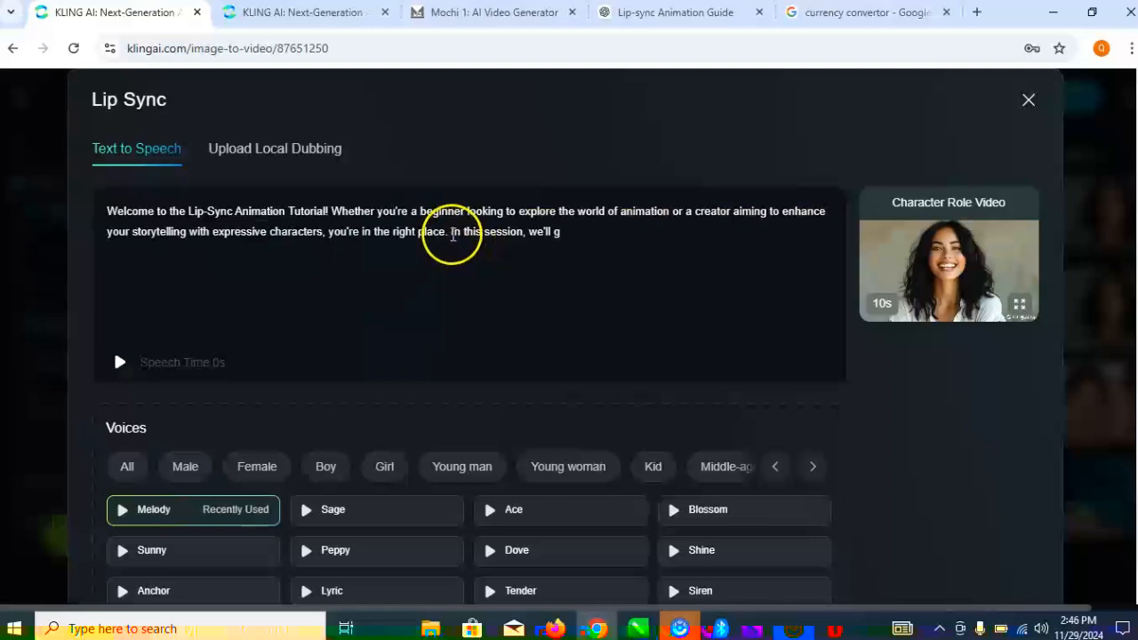
{"action": "left_click_drag", "start_coordinate": [497, 232], "coordinate": [573, 232]}
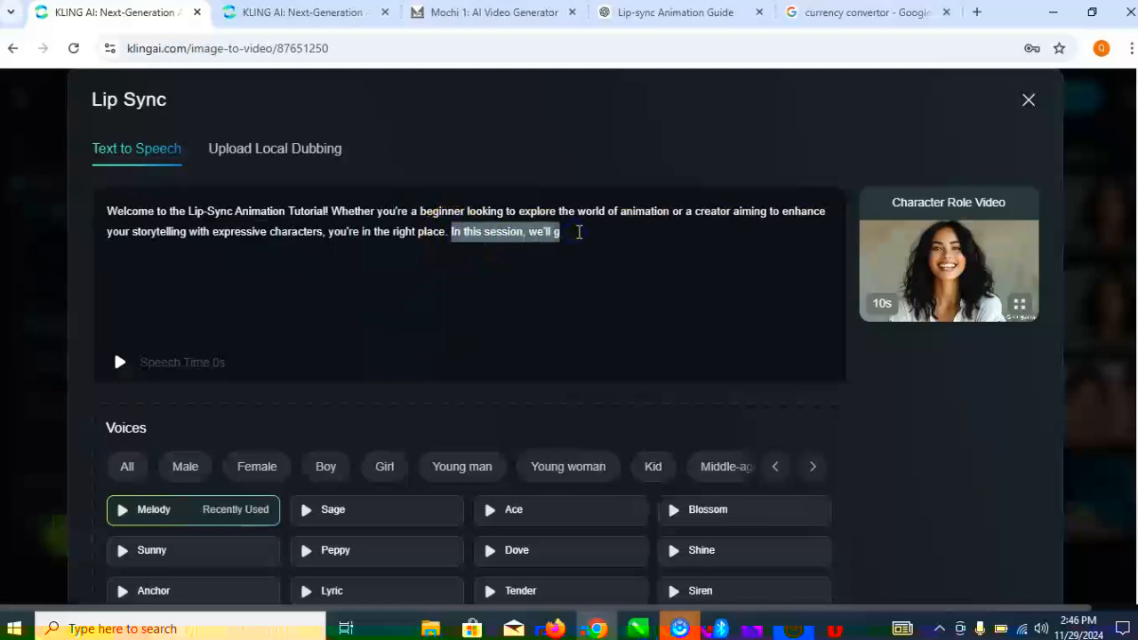
{"action": "key", "text": "BackSpace"}
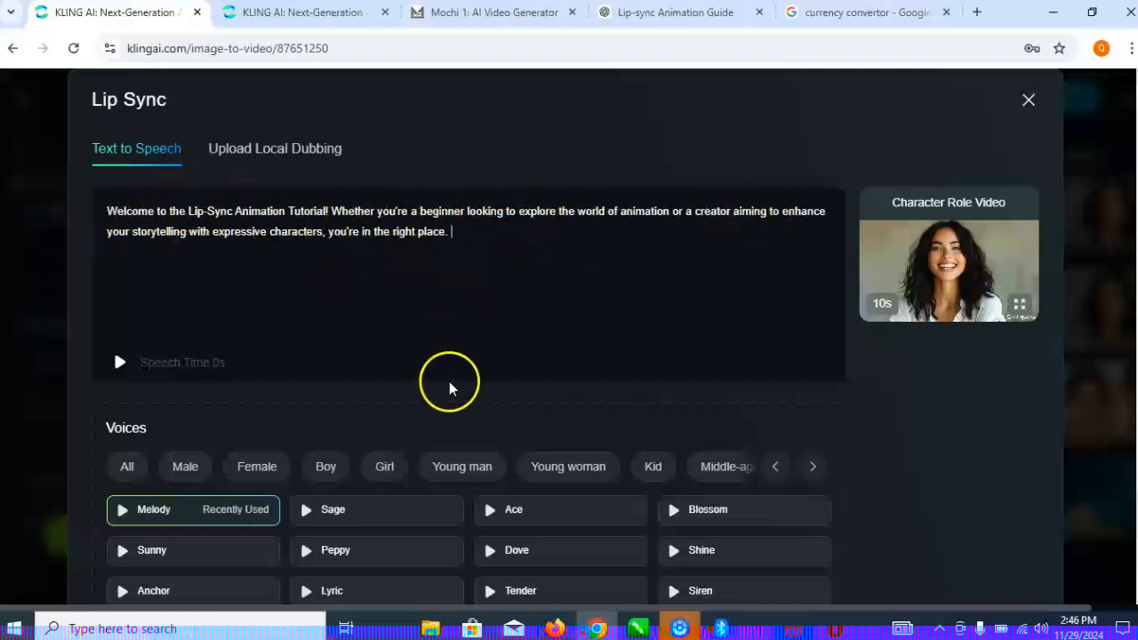
- Filter the voices to Young woman and sample the Melody voice with the script
{"action": "scroll", "coordinate": [480, 408], "scroll_direction": "down", "scroll_amount": 3}
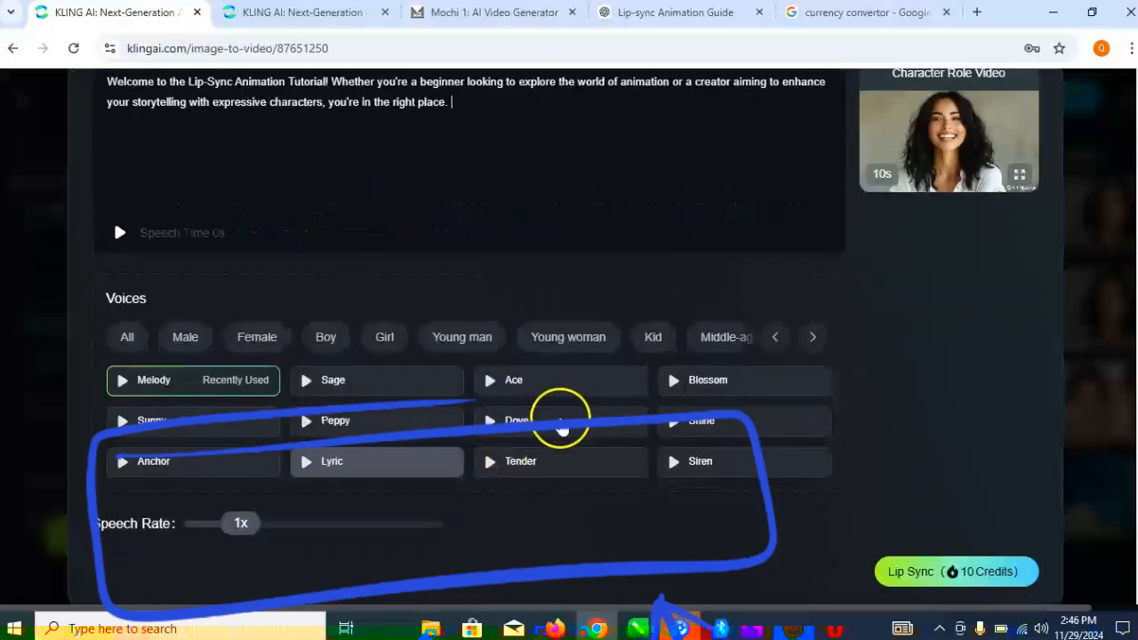
{"action": "left_click", "coordinate": [558, 338]}
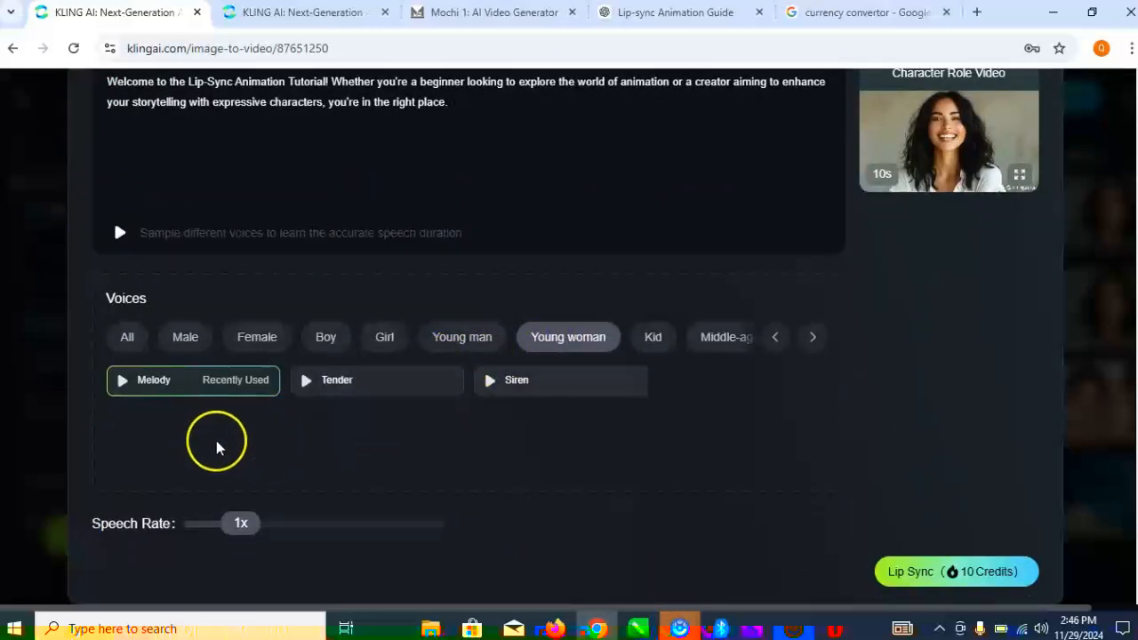
{"action": "left_click", "coordinate": [129, 384]}
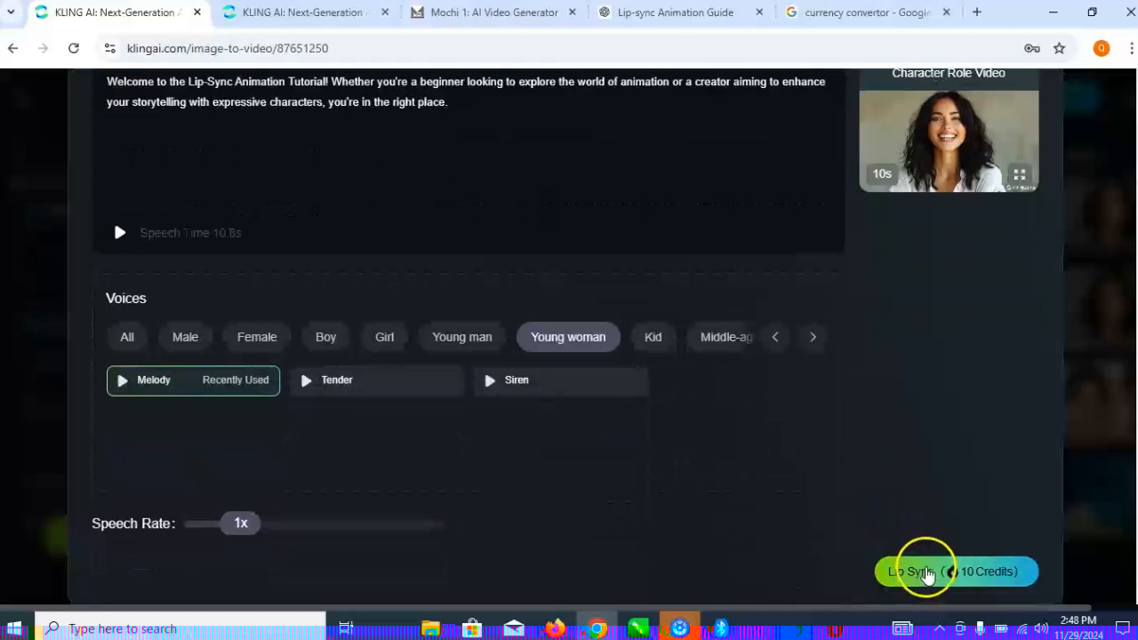
- Submit the lip sync and confirm cropping the speech audio to fit the 10-second video
{"action": "left_click", "coordinate": [924, 567]}
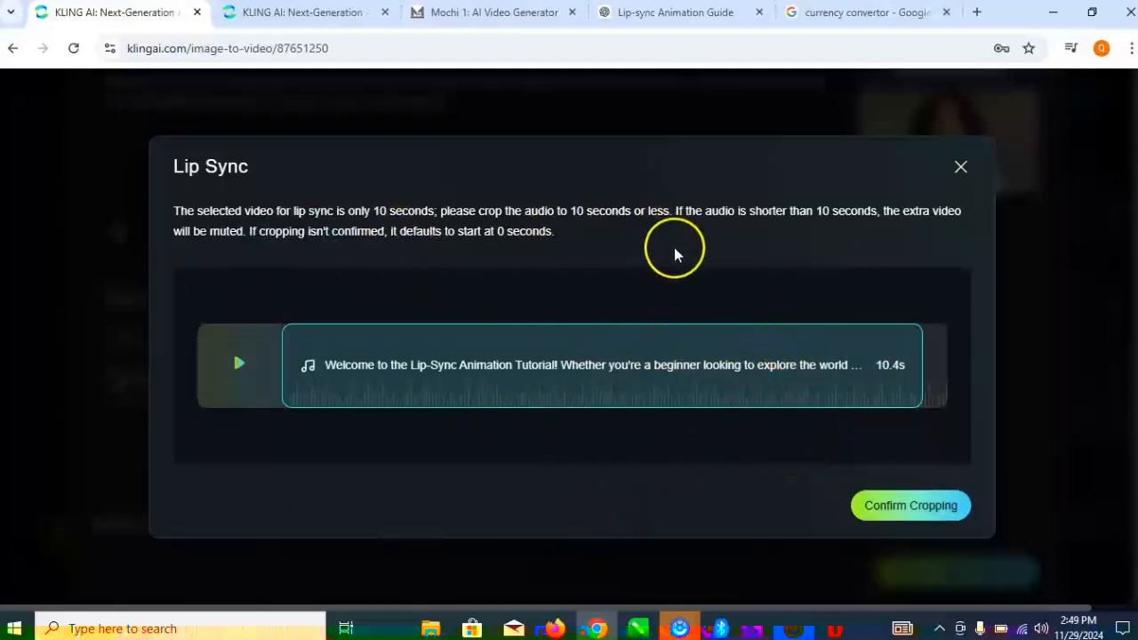
{"action": "left_click", "coordinate": [912, 507]}
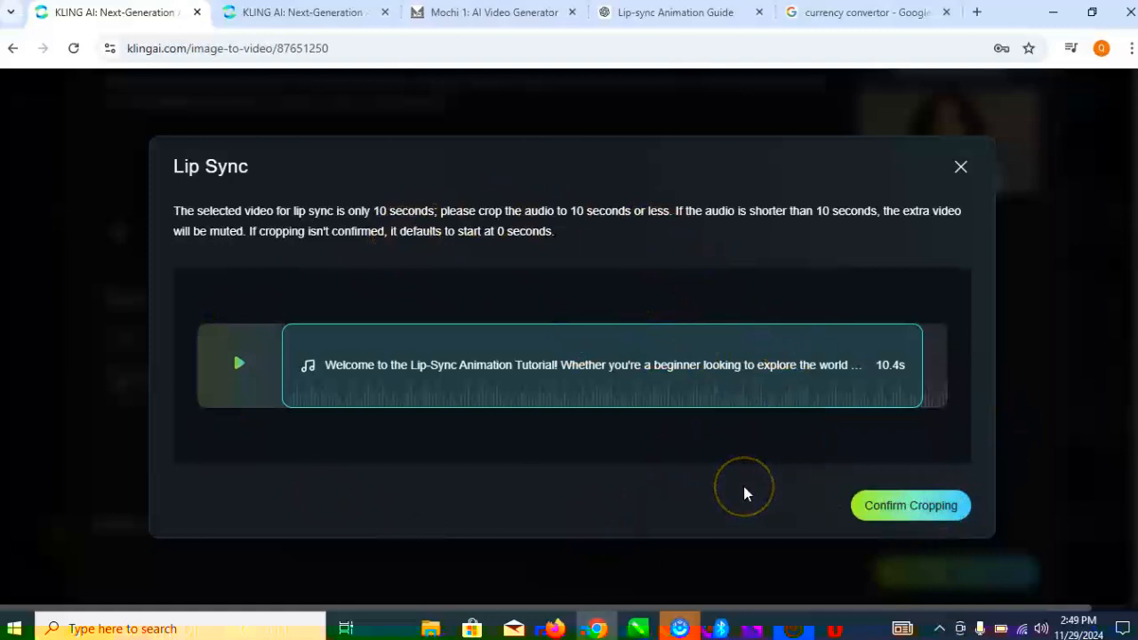
{"action": "left_click", "coordinate": [934, 513]}
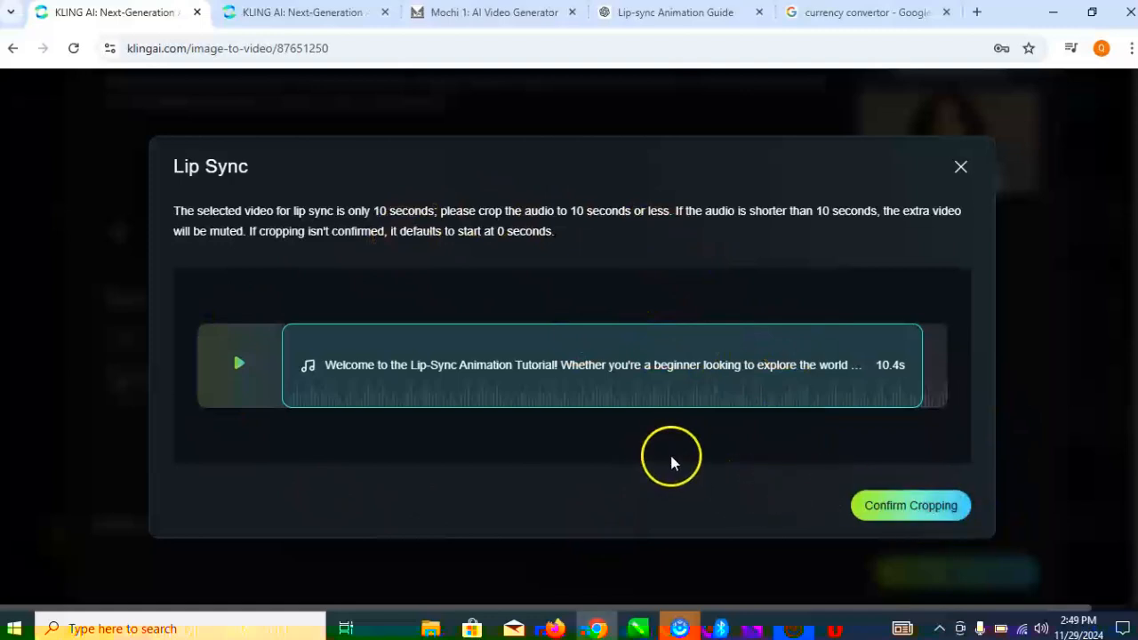